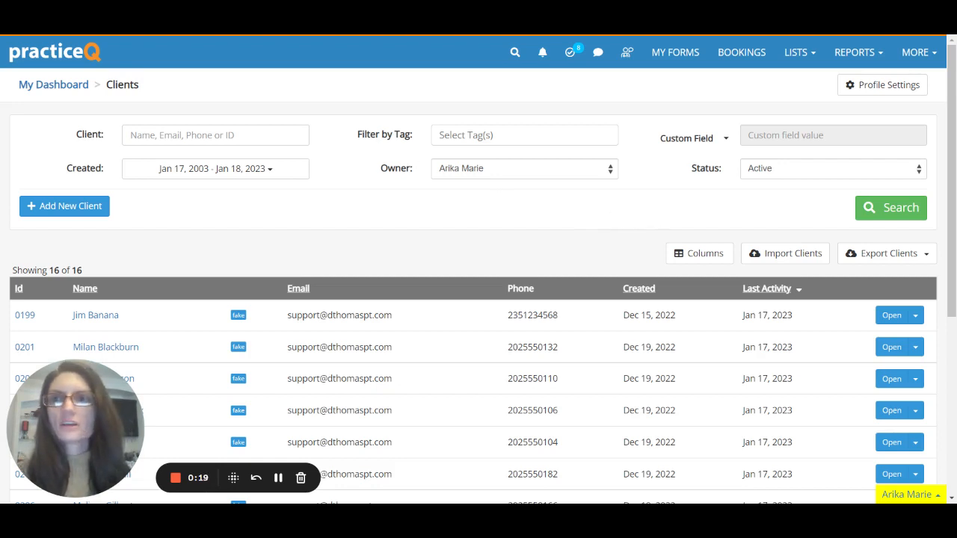
# From the Clients list, start a new client and enter their first name, last name and saved email address.
pyautogui.click(811, 53)
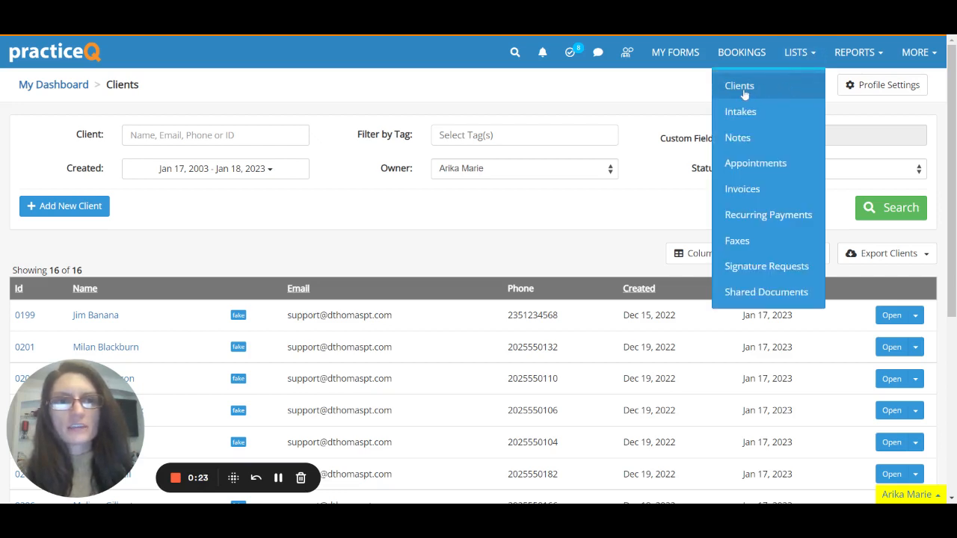
pyautogui.click(527, 217)
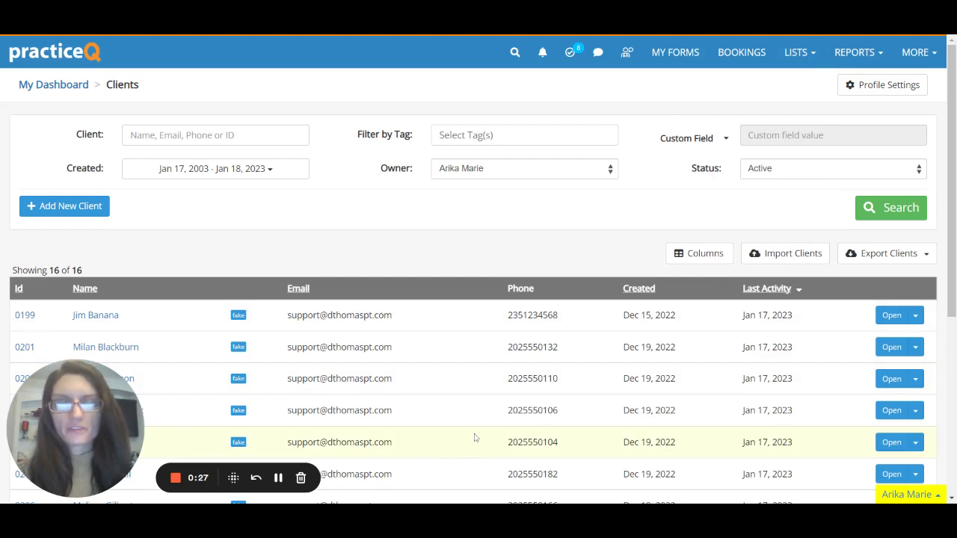
pyautogui.click(76, 215)
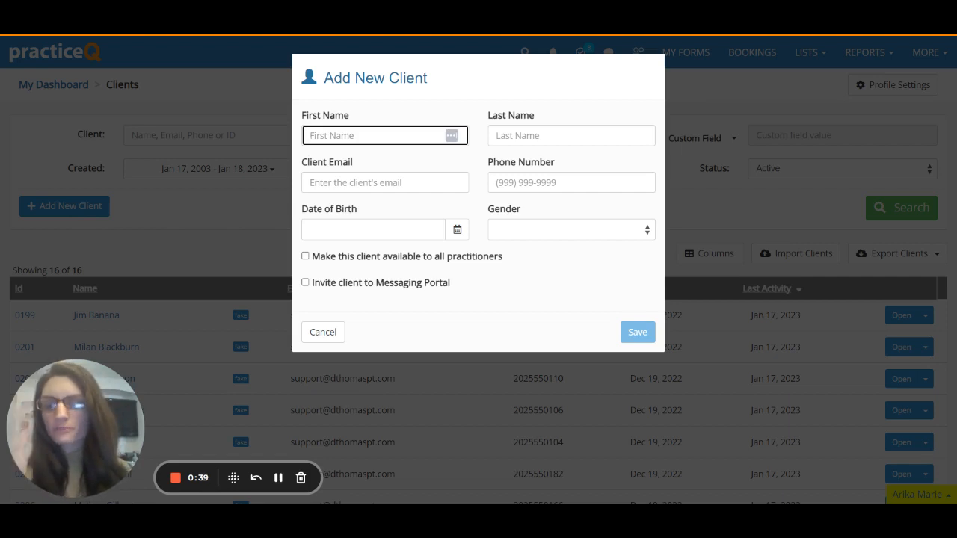
pyautogui.write('Jane')
pyautogui.press('Tab')
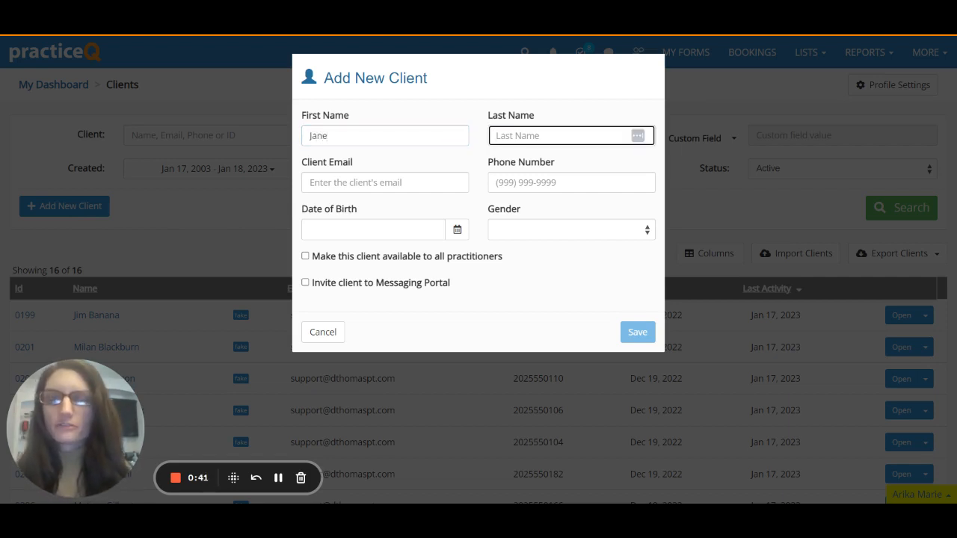
pyautogui.write('Doe')
pyautogui.press('Tab')
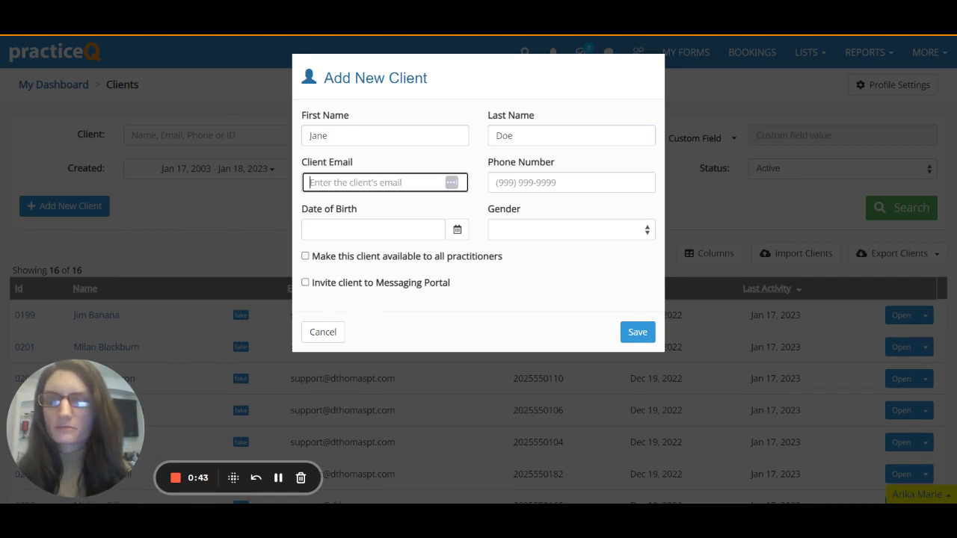
pyautogui.write('je')
pyautogui.press('Down')
pyautogui.press('Down')
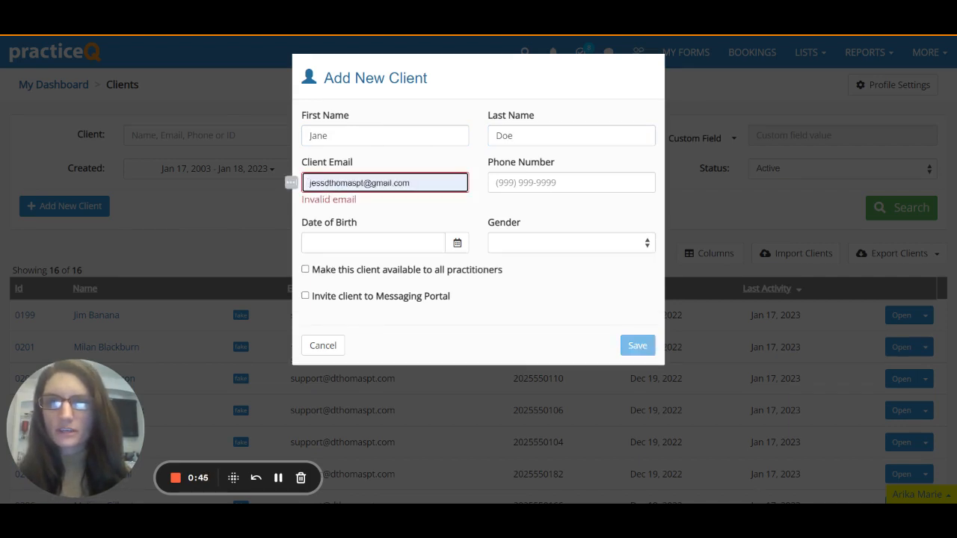
pyautogui.press('Up')
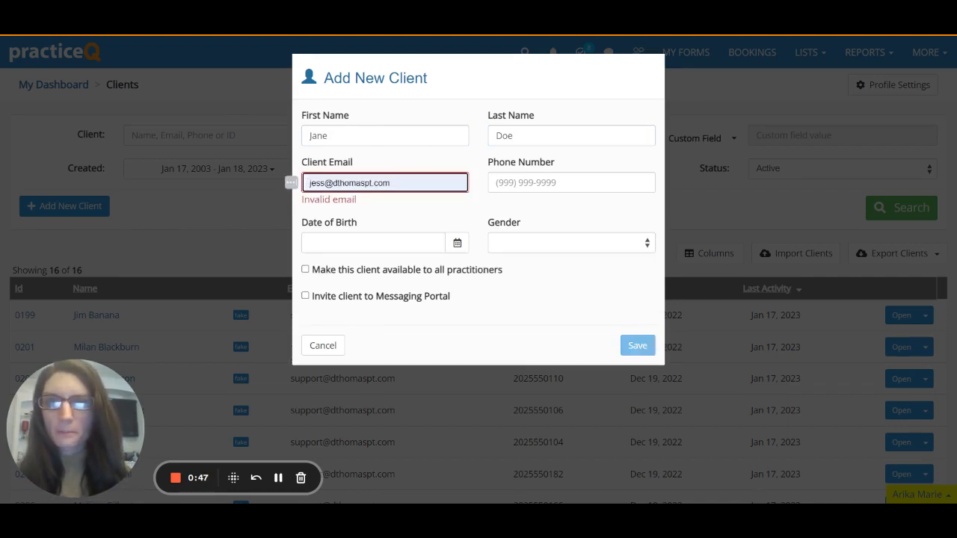
pyautogui.press('Return')
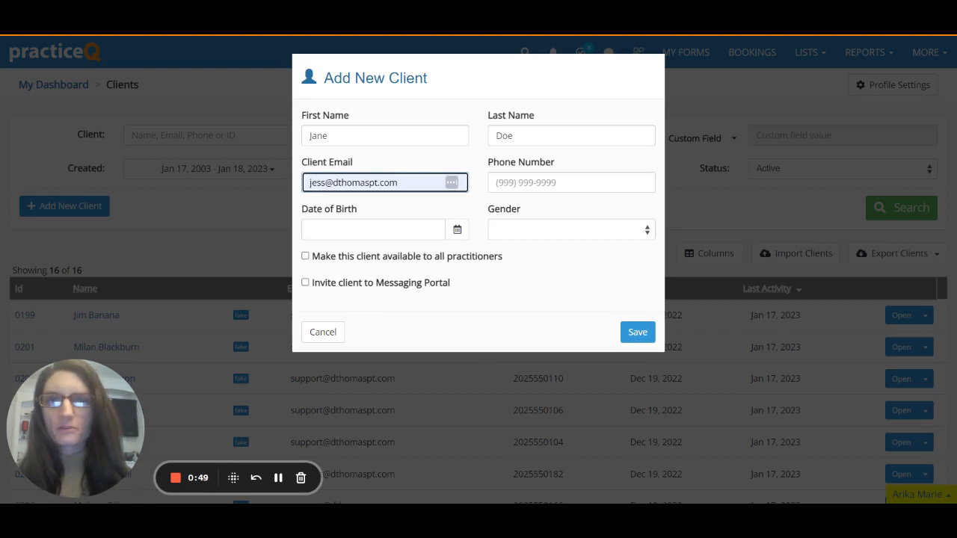
# Set the birth date to February 3, 1965 and gender to Female, then save the client.
pyautogui.click(457, 230)
pyautogui.click(464, 273)
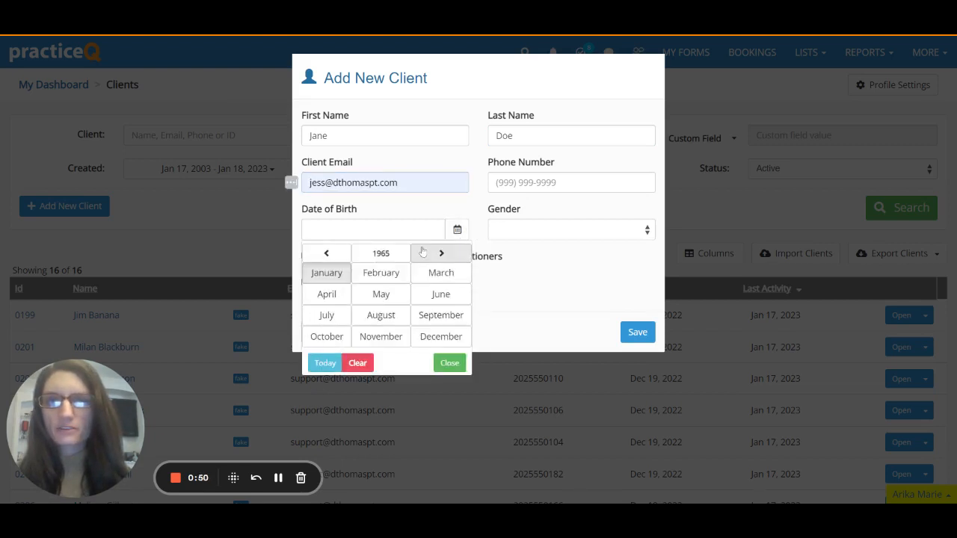
pyautogui.click(381, 273)
pyautogui.click(400, 286)
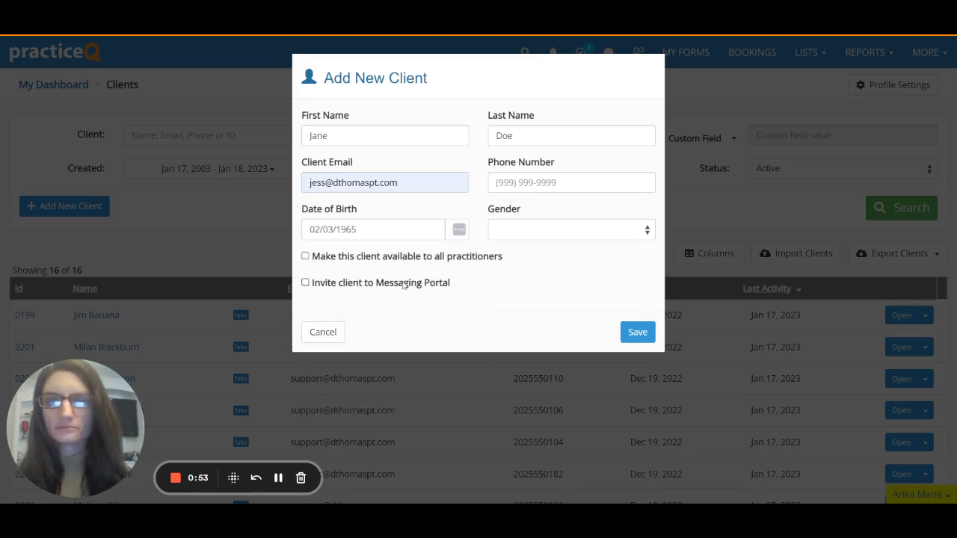
pyautogui.click(561, 237)
pyautogui.click(566, 262)
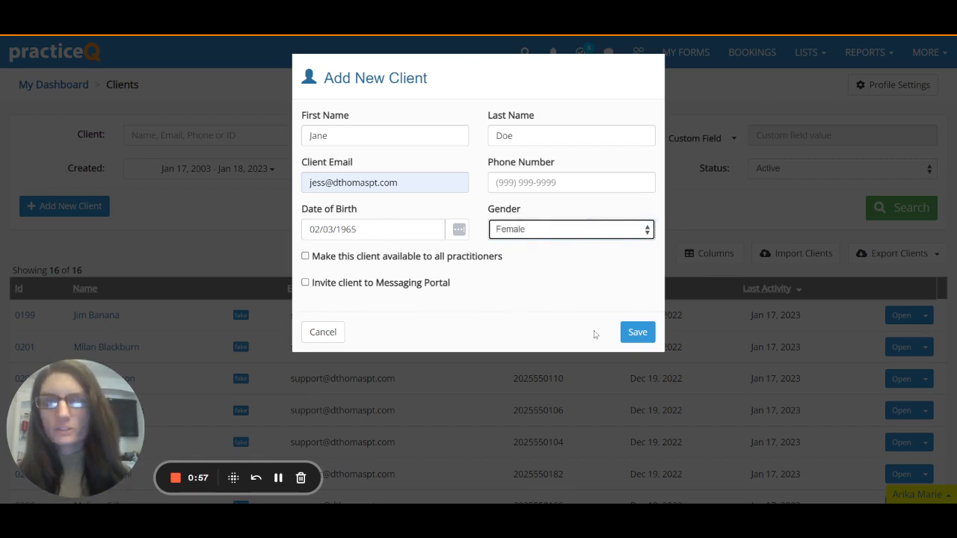
pyautogui.click(634, 337)
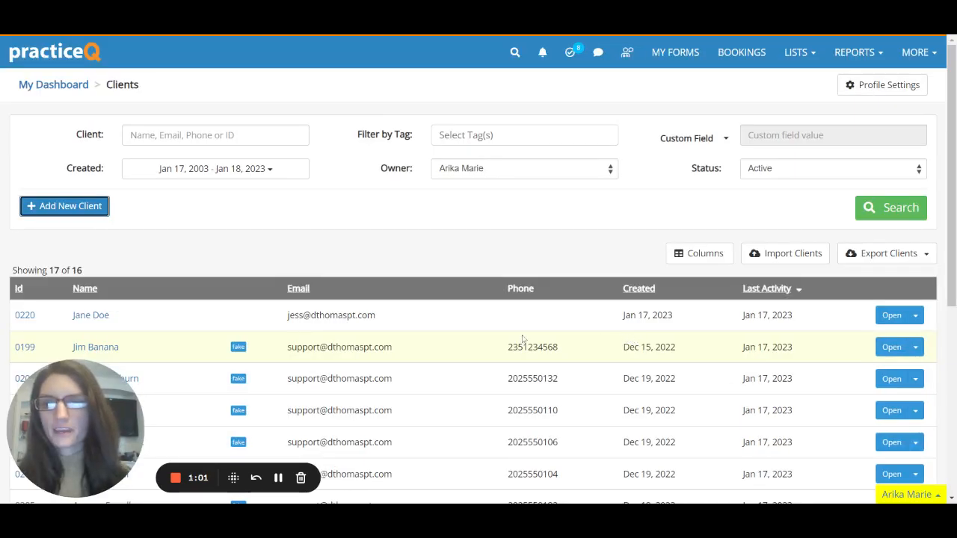
# Open the new client's profile from the Clients list.
pyautogui.click(102, 319)
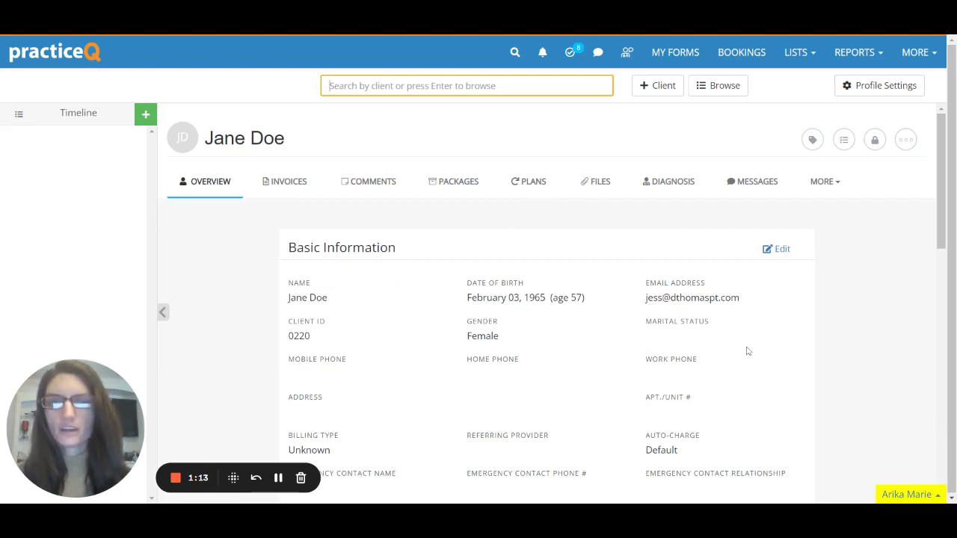
# Book an appointment for the client with the Initial Assessment In Home Physical Therapy service.
pyautogui.click(146, 117)
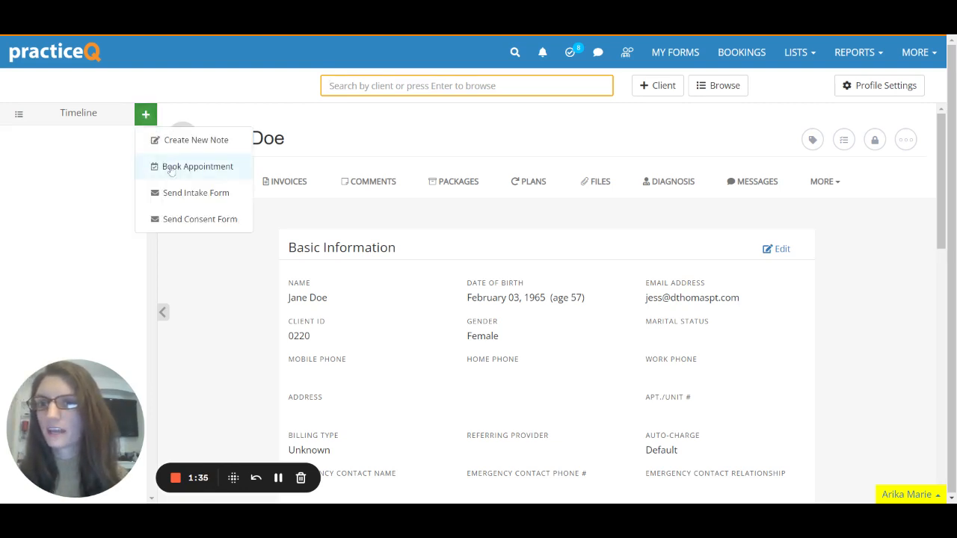
pyautogui.click(171, 168)
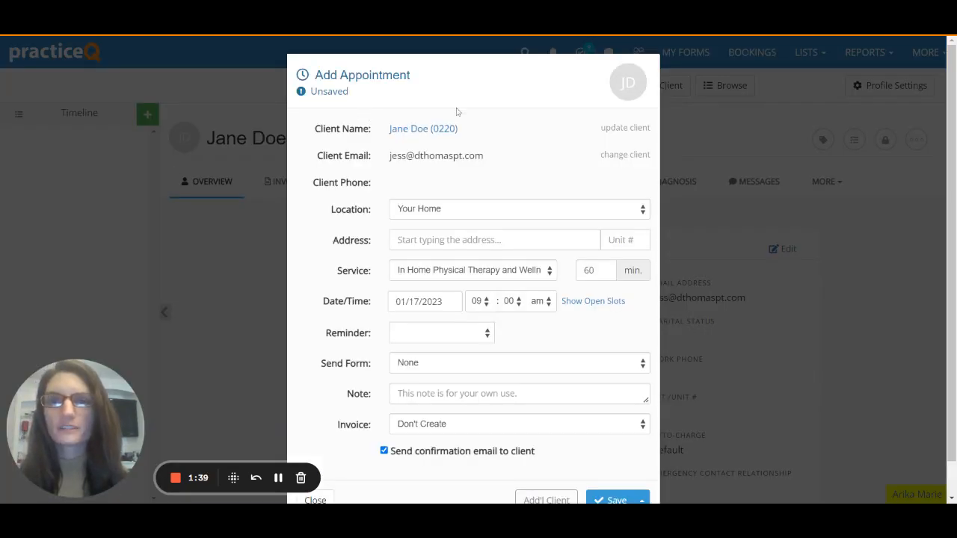
pyautogui.scroll(-1, 563, 263)
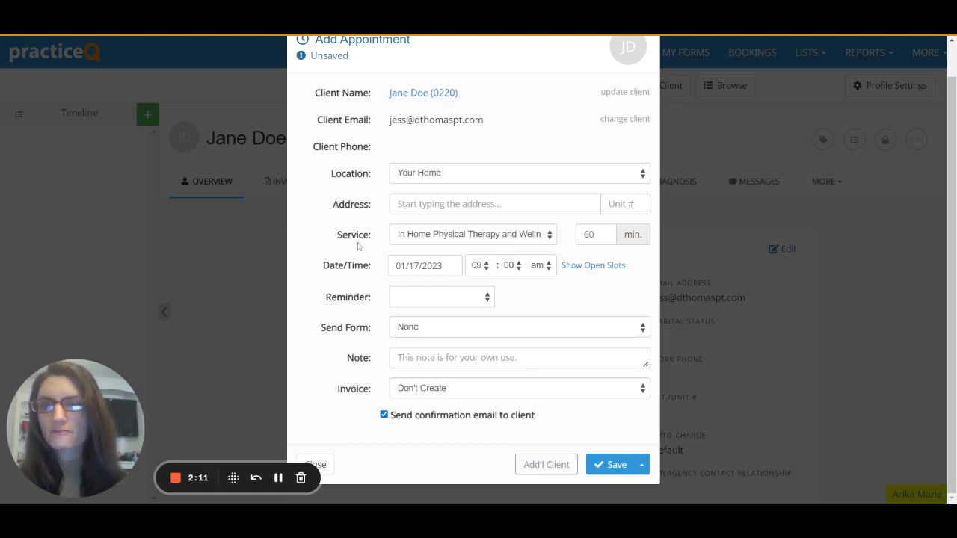
pyautogui.click(488, 242)
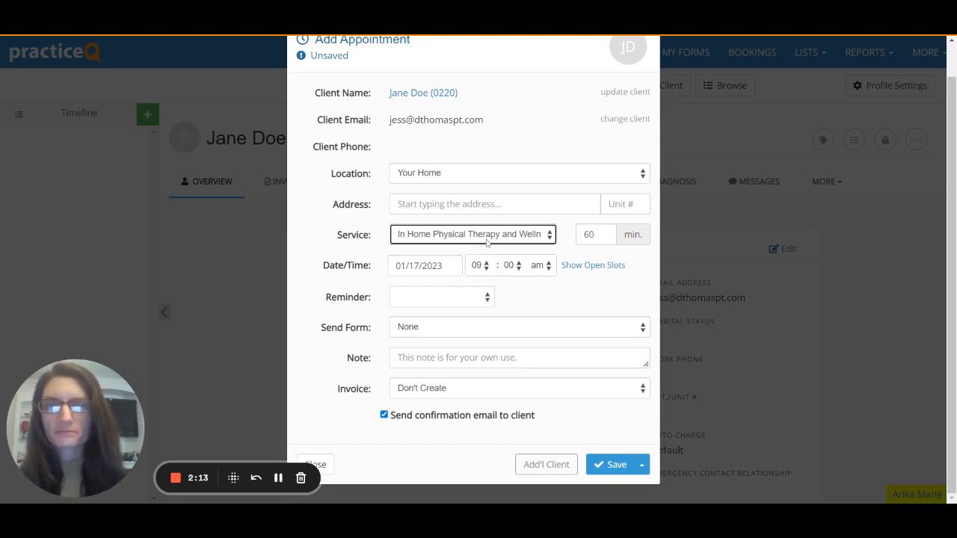
pyautogui.click(488, 250)
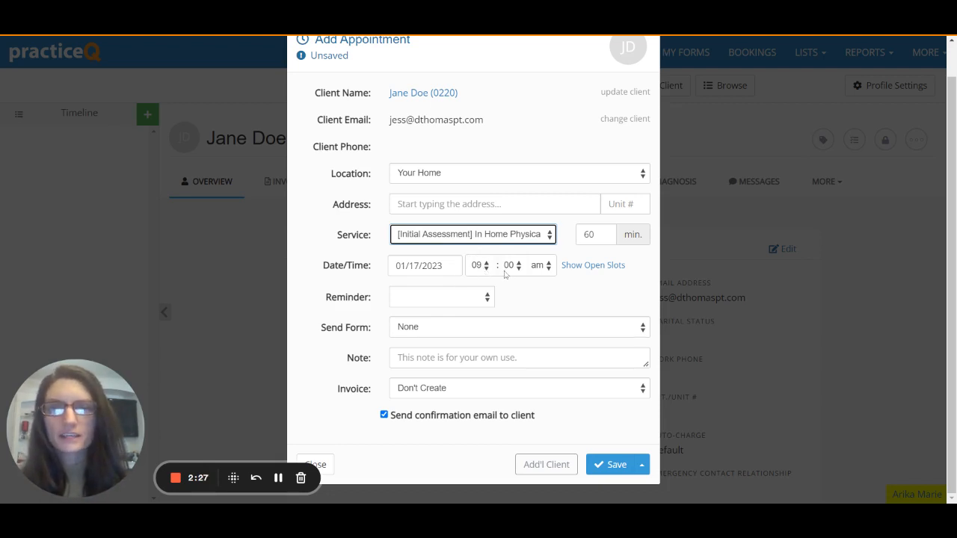
pyautogui.click(472, 299)
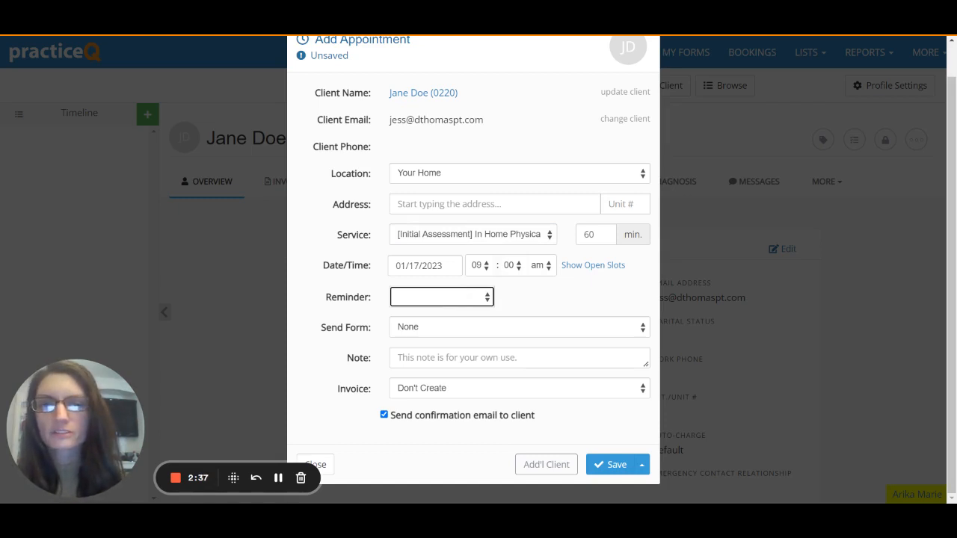
# Use Text Message (SMS) reminders, send the Physical Therapy Intake In Your Home form, keep confirmation email, and save.
pyautogui.click(482, 335)
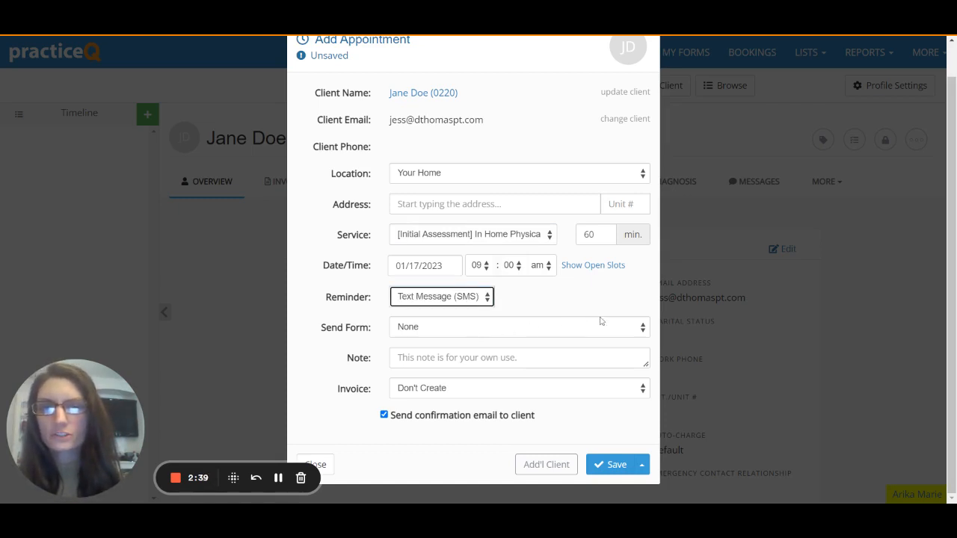
pyautogui.click(605, 306)
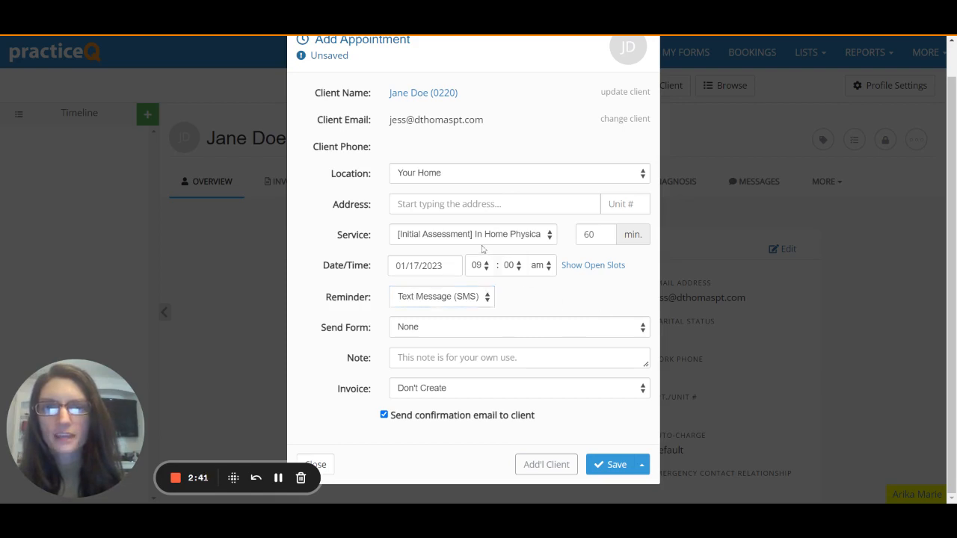
pyautogui.click(463, 331)
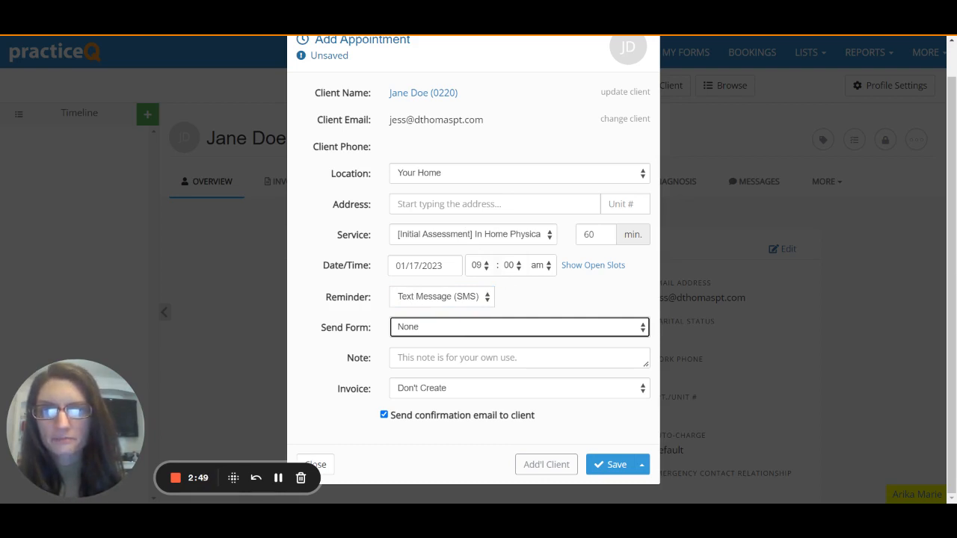
pyautogui.click(471, 359)
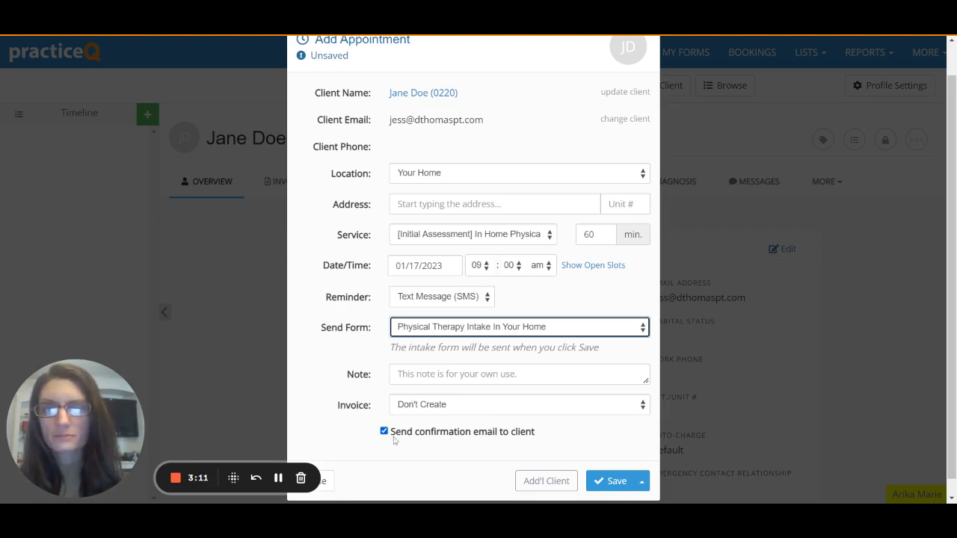
pyautogui.click(385, 434)
pyautogui.click(386, 434)
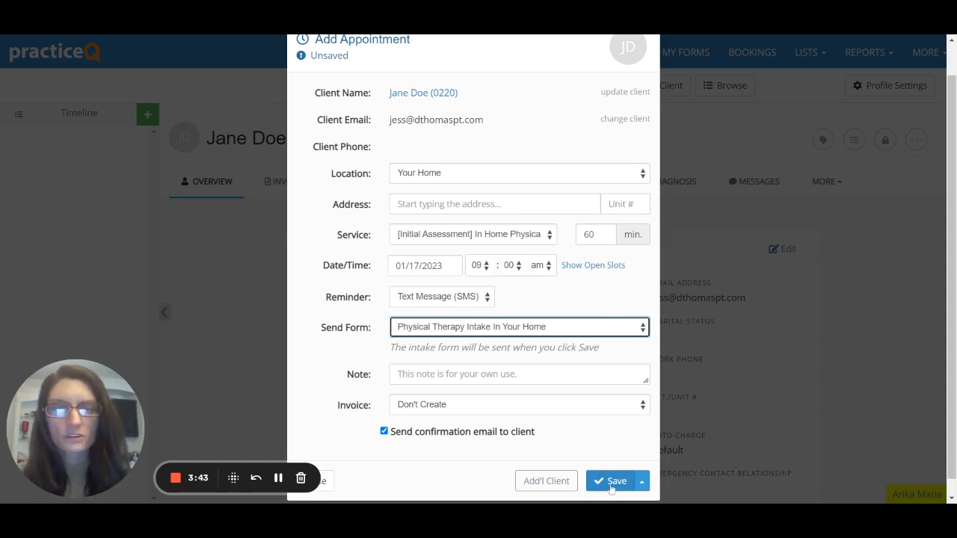
pyautogui.click(611, 482)
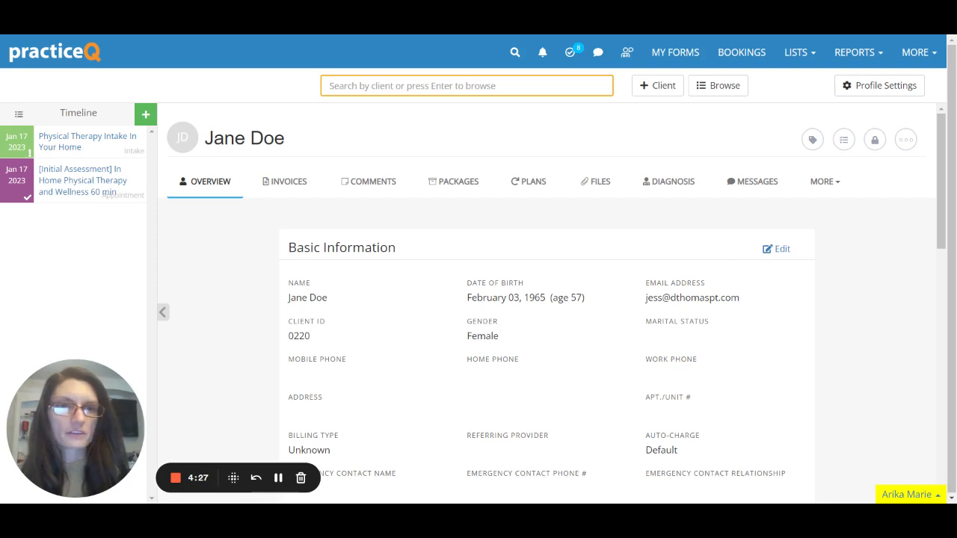
# Start a new booking on January 18 in the calendar.
pyautogui.click(742, 59)
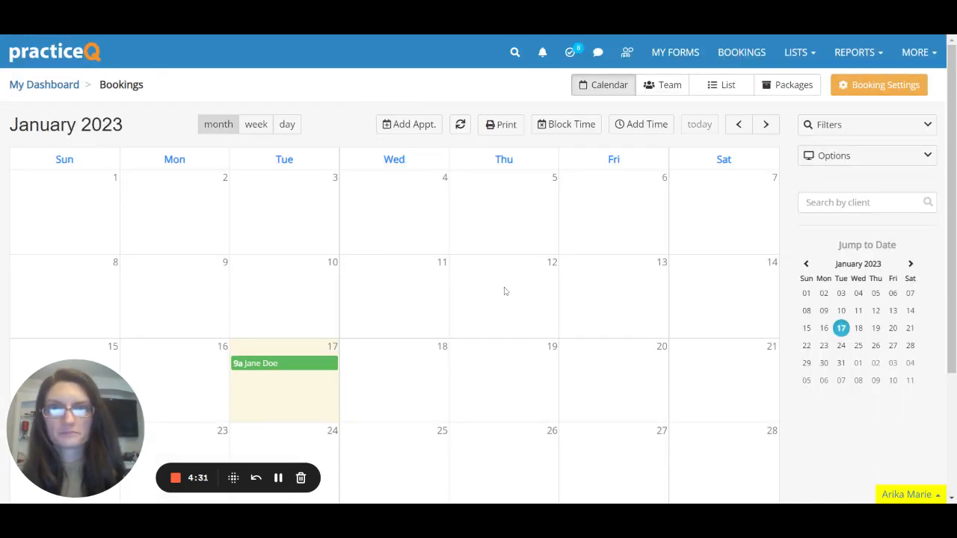
pyautogui.scroll(-1, 523, 315)
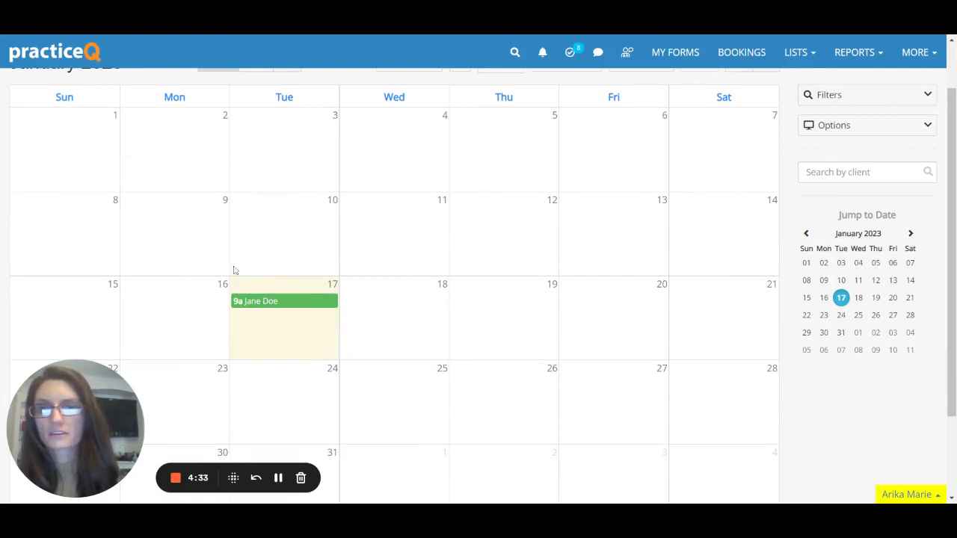
pyautogui.click(406, 310)
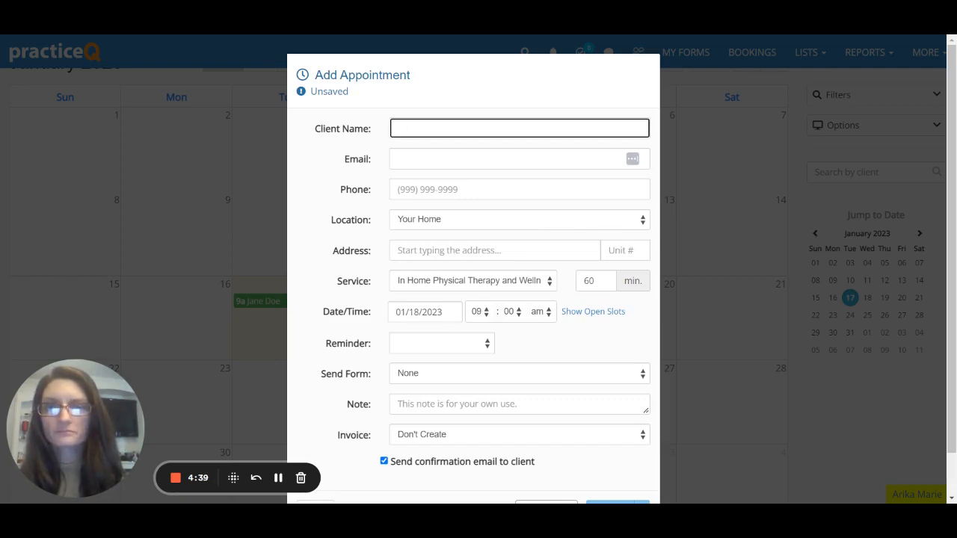
# Attach the existing client to the booking by typing their first name and choosing the suggestion.
pyautogui.scroll(-1, 359, 173)
pyautogui.scroll(1, 491, 229)
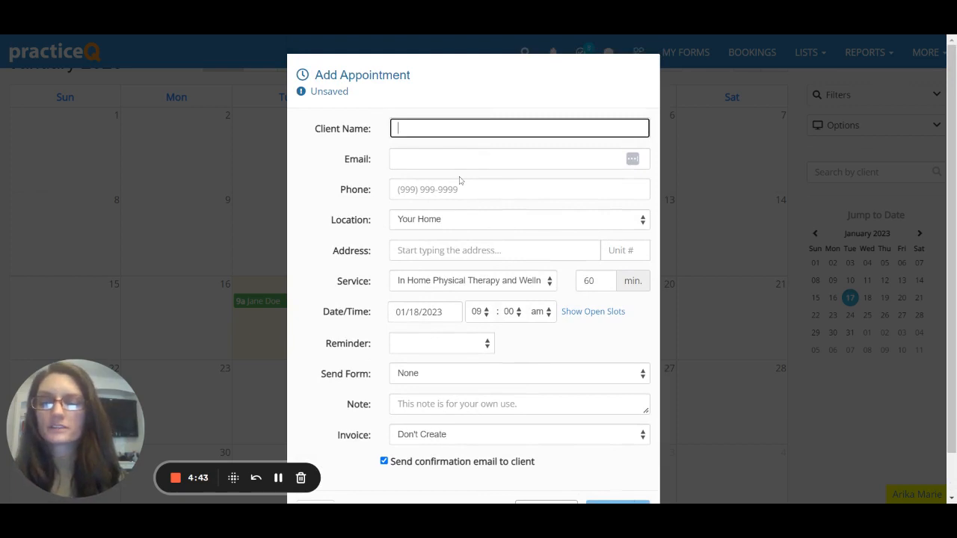
pyautogui.write('jane')
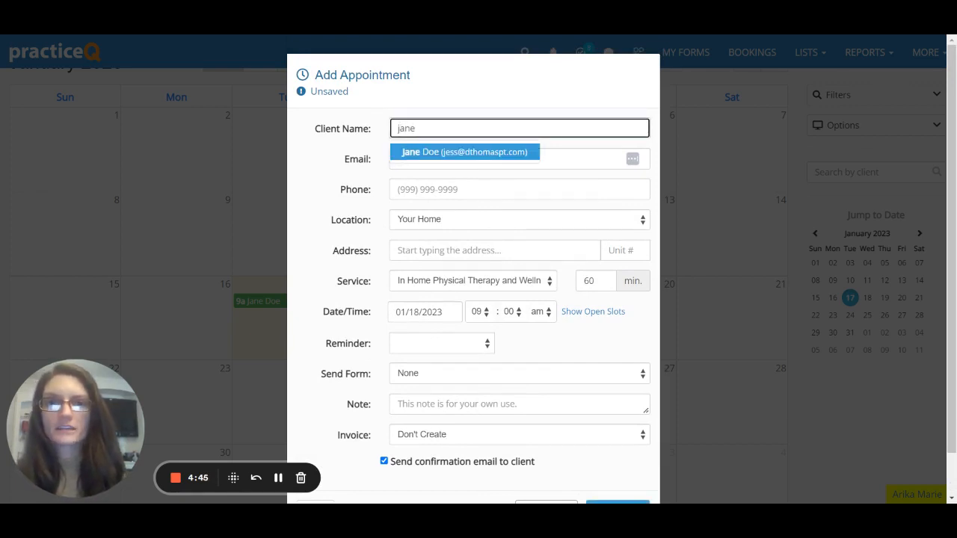
pyautogui.click(436, 154)
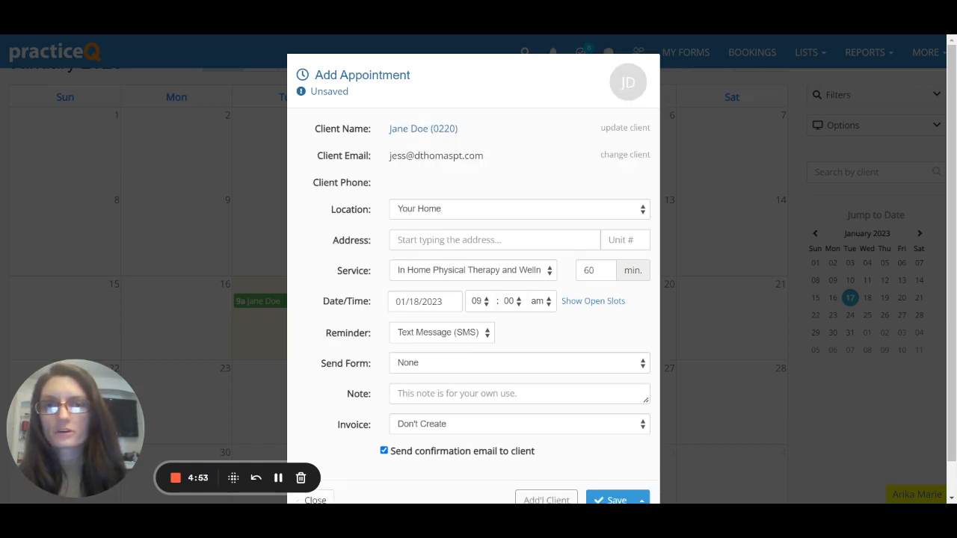
# Move the appointment to 10:00 am with the In Home Physical Therapy and Wellness service and no form.
pyautogui.scroll(-1, 450, 235)
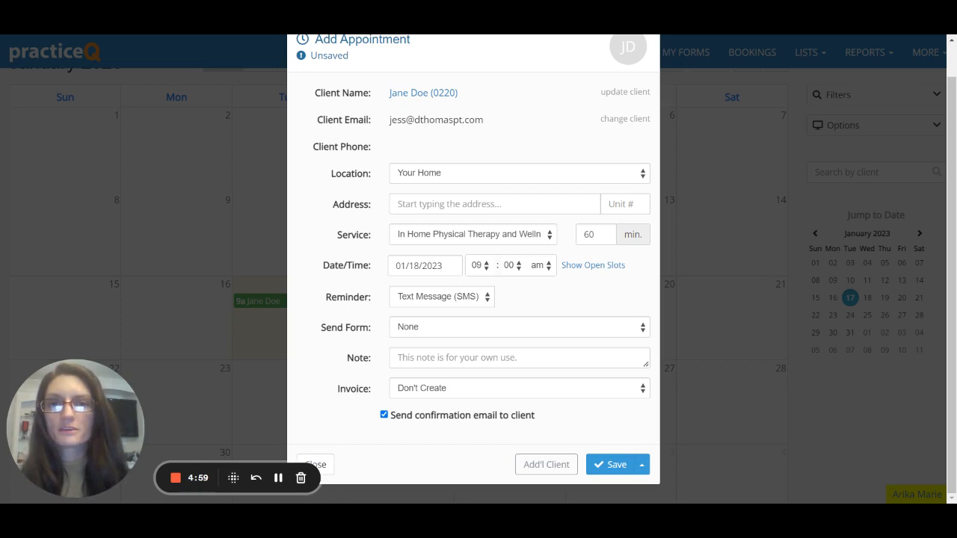
pyautogui.click(515, 243)
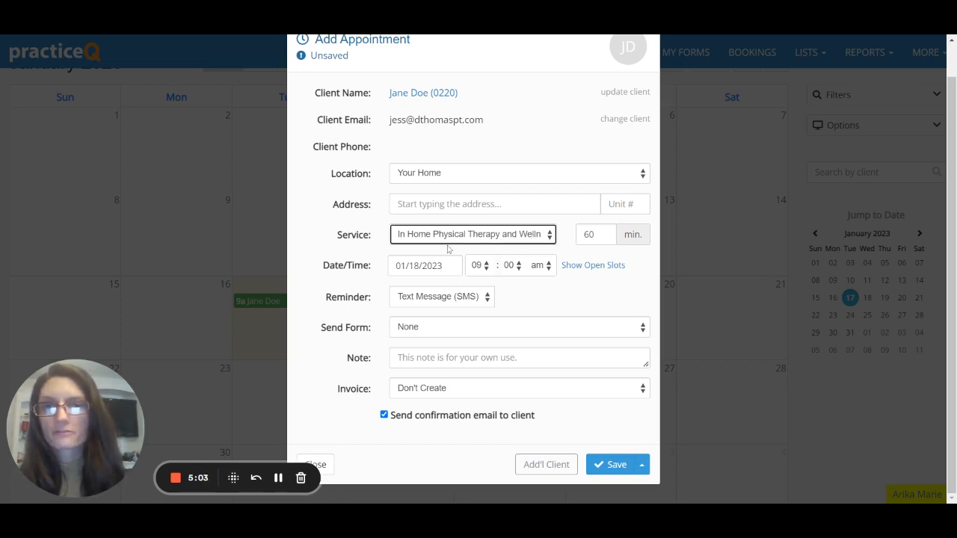
pyautogui.click(421, 270)
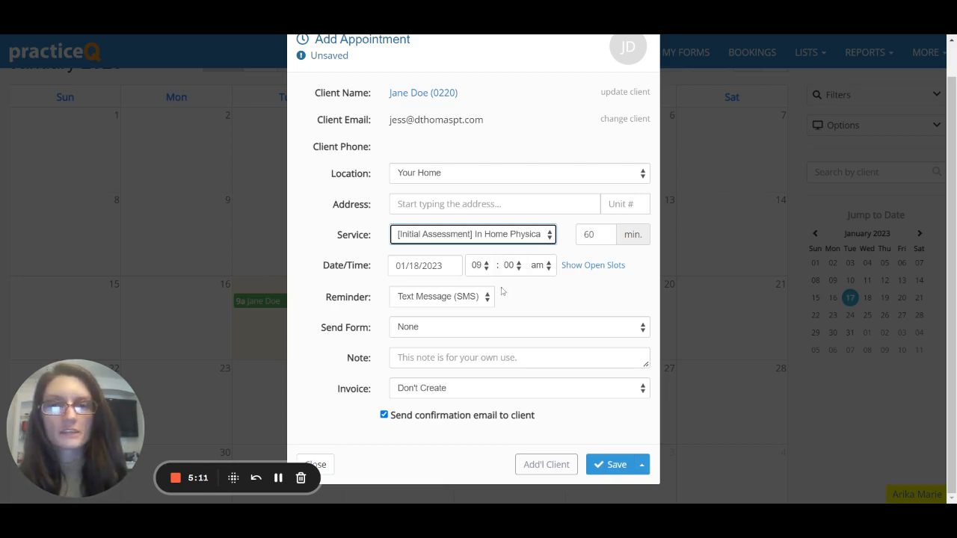
pyautogui.click(487, 270)
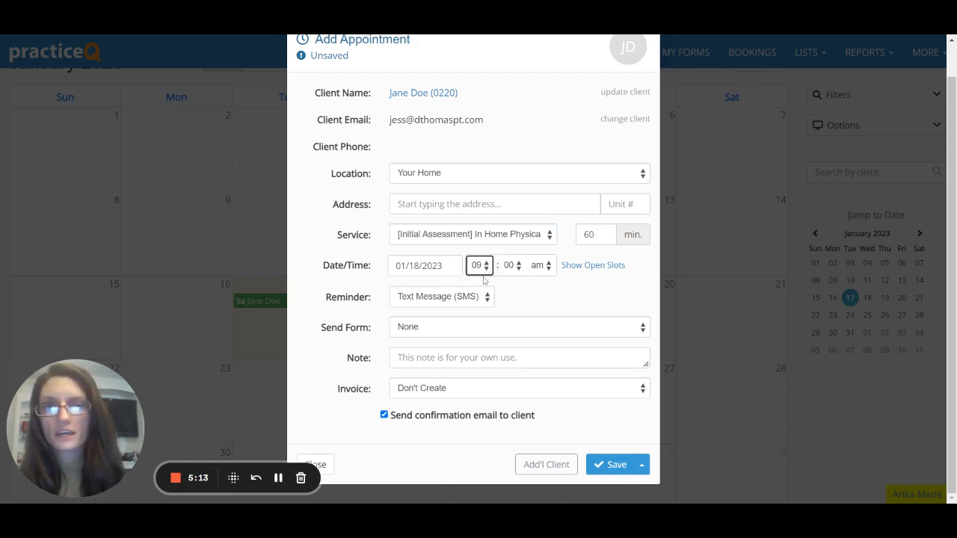
pyautogui.click(484, 279)
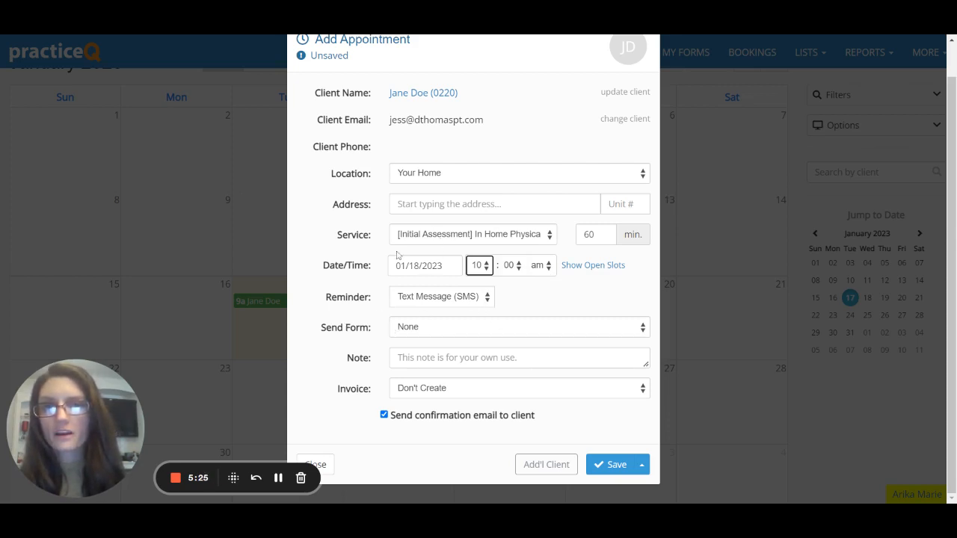
pyautogui.click(422, 333)
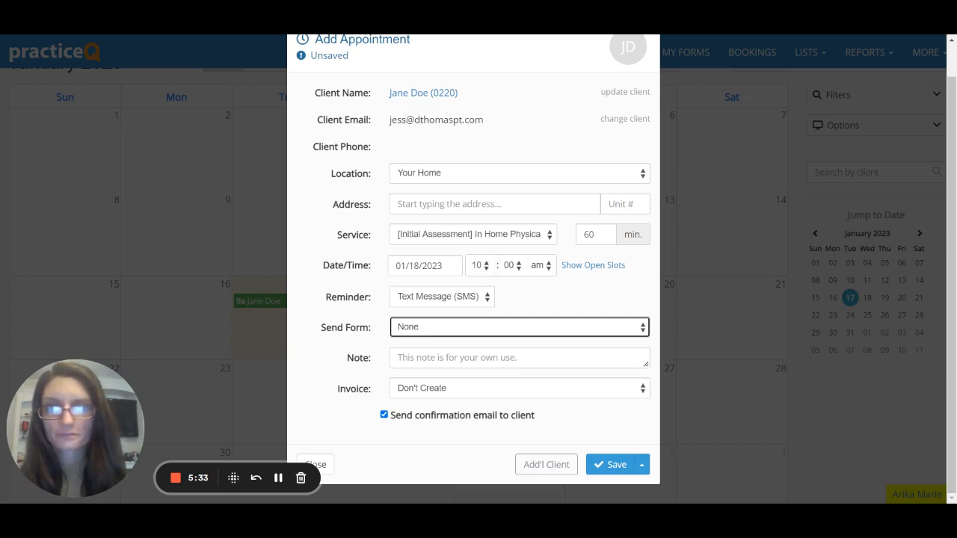
pyautogui.click(508, 336)
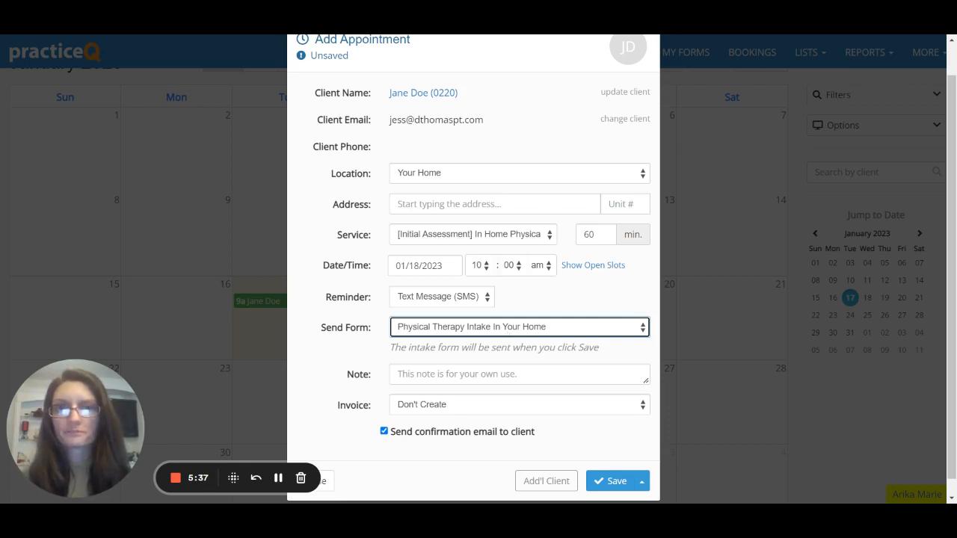
pyautogui.click(432, 237)
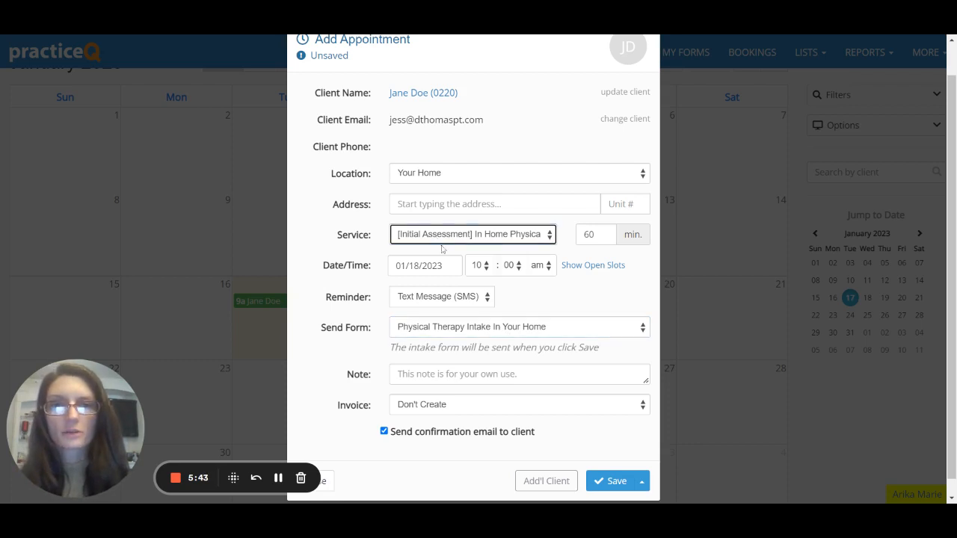
pyautogui.click(441, 250)
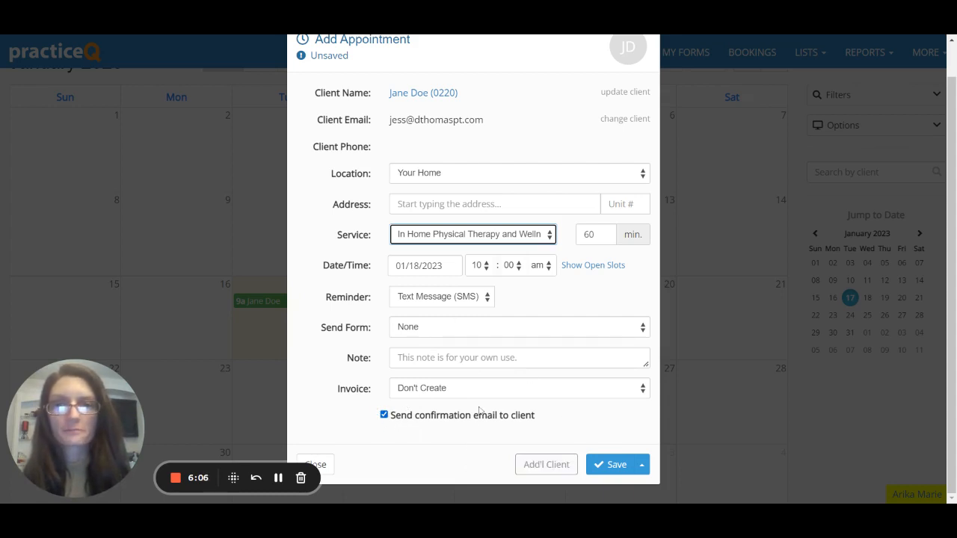
# Save the January 18 10 am appointment and go to the client's profile from it.
pyautogui.click(615, 466)
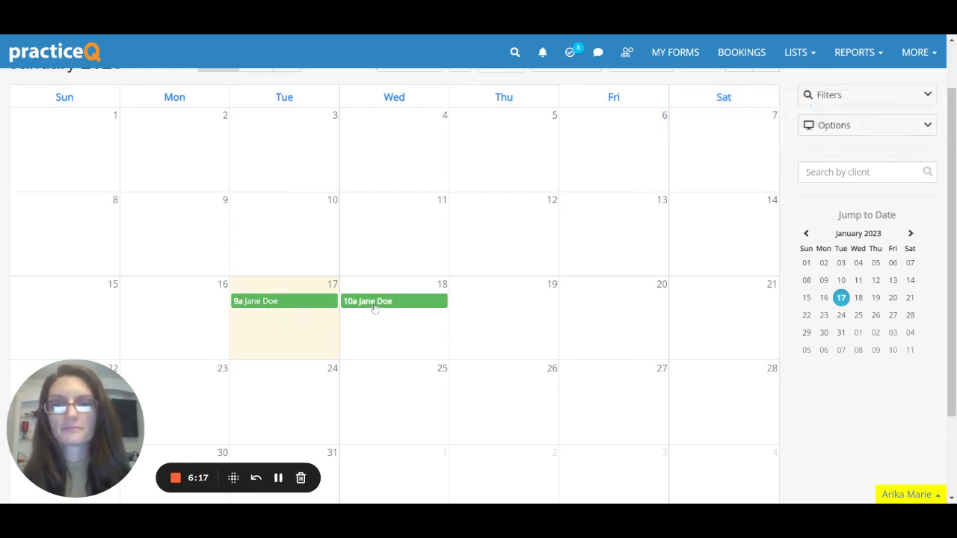
pyautogui.click(376, 305)
pyautogui.click(422, 130)
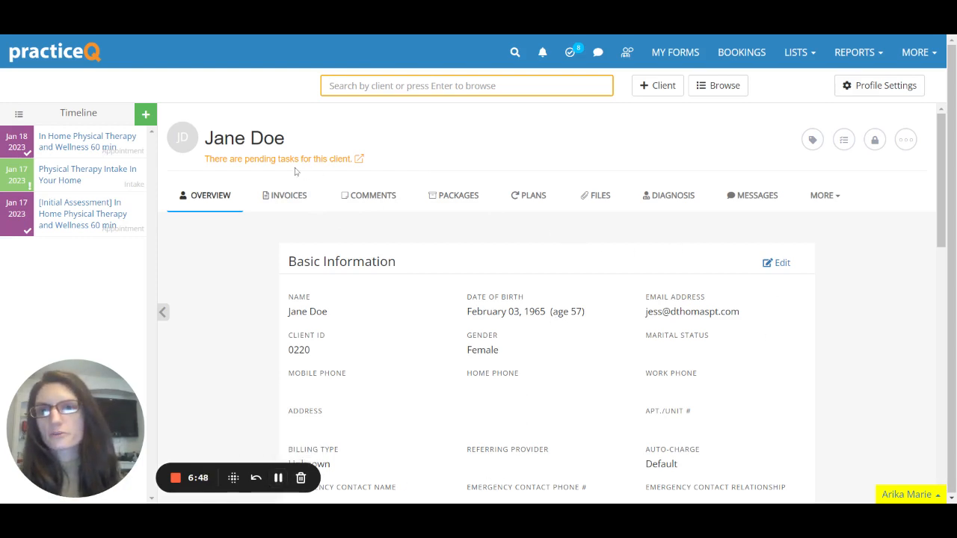
# Show the client's pending tasks, due 01/18/2023 and 02/07/2023.
pyautogui.click(340, 161)
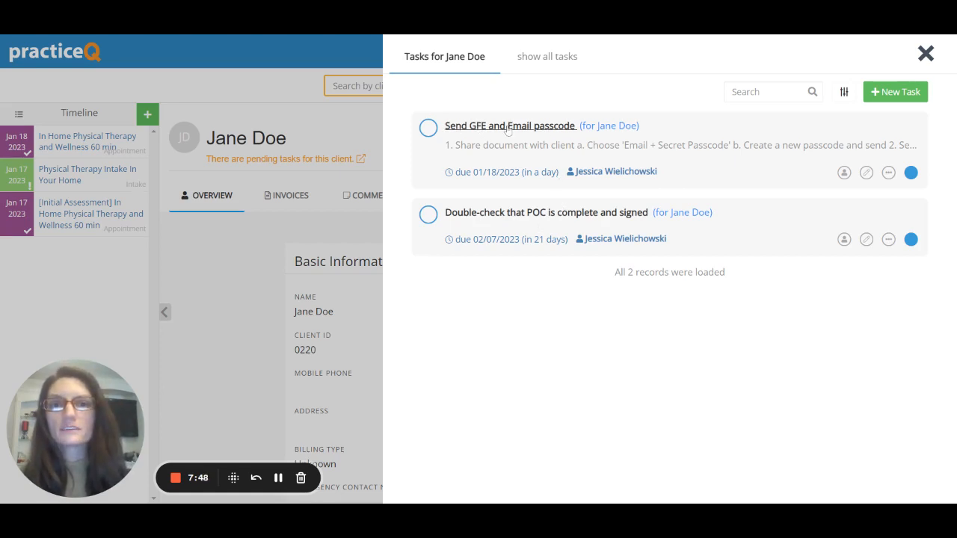
# Close the task list and start a new note from the client's timeline.
pyautogui.click(926, 53)
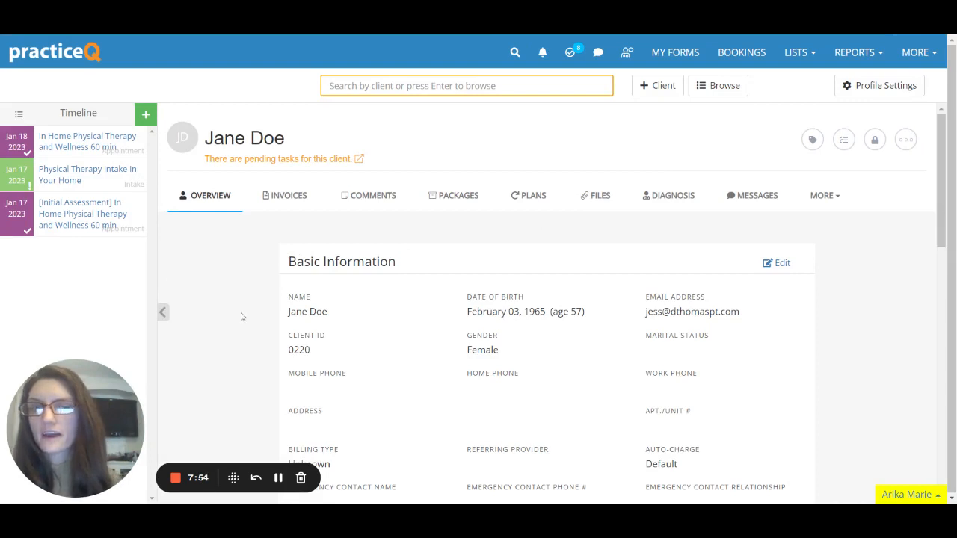
pyautogui.click(148, 114)
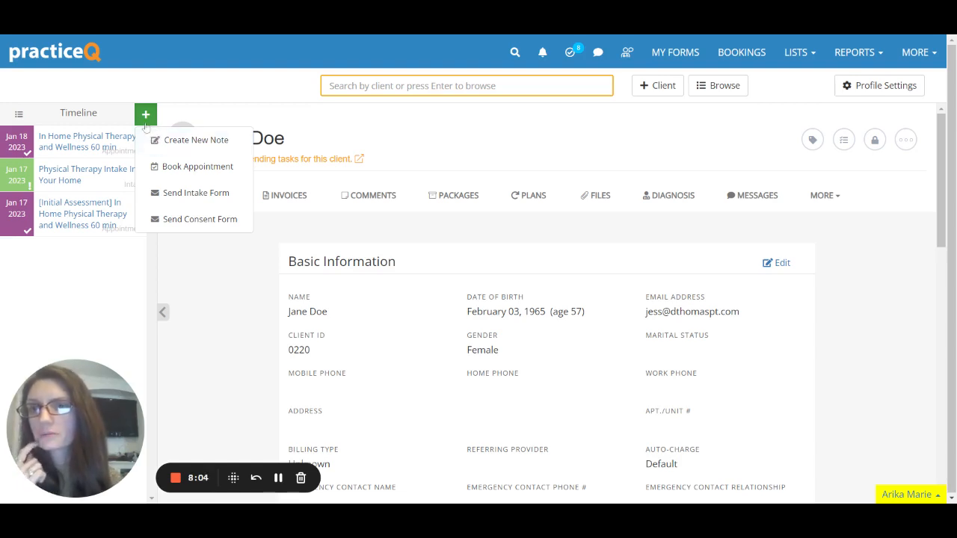
pyautogui.click(152, 140)
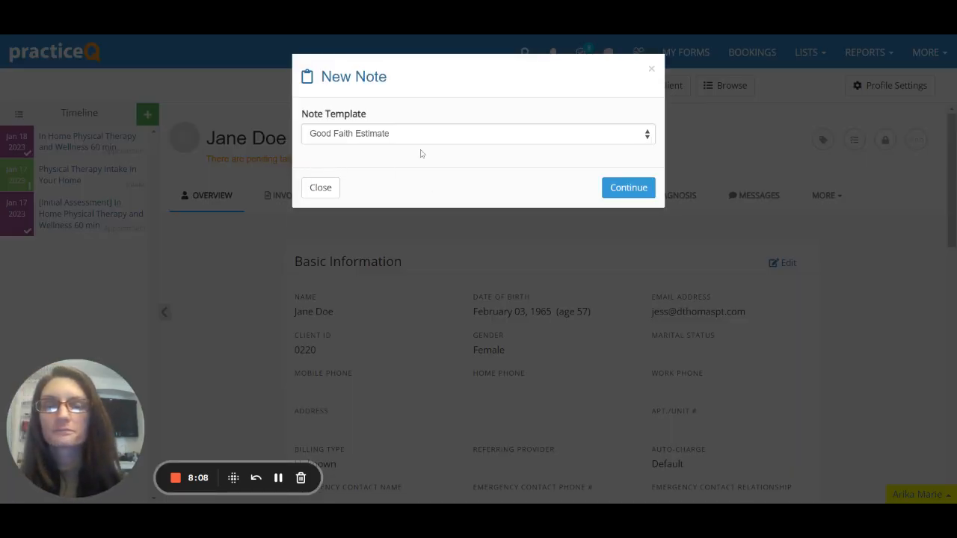
# Create the note from the Good Faith Estimate template.
pyautogui.click(391, 136)
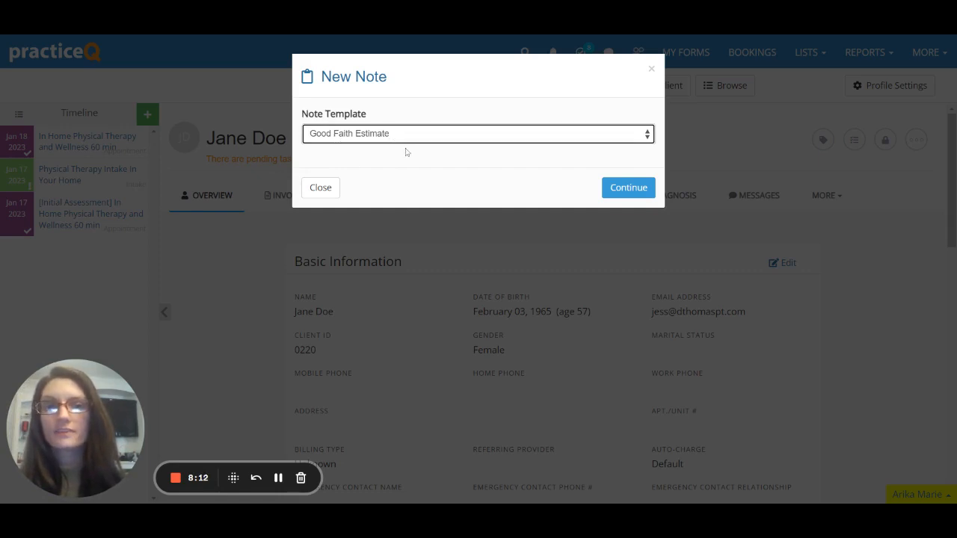
pyautogui.click(614, 195)
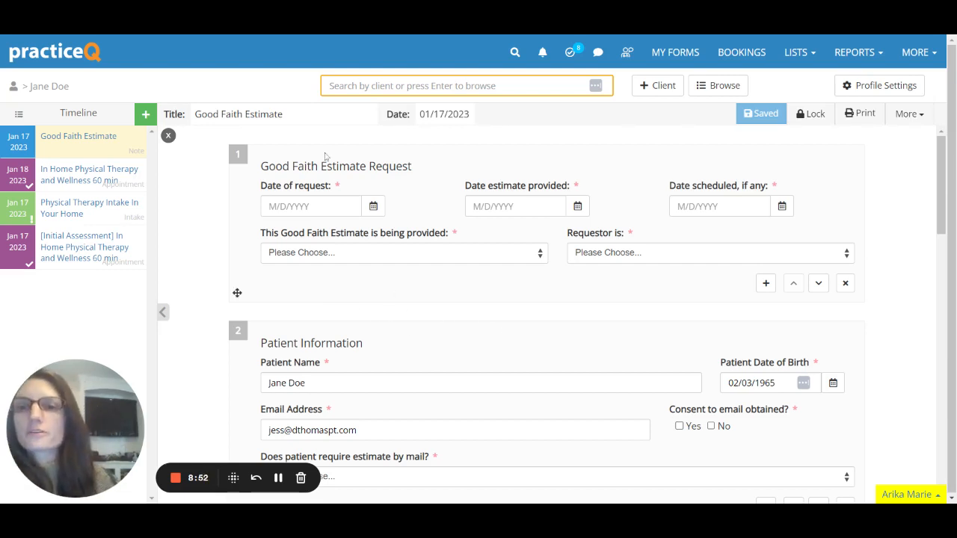
# Set the request, estimate-provided and scheduled dates all to January 17, 2023.
pyautogui.click(374, 206)
pyautogui.click(316, 298)
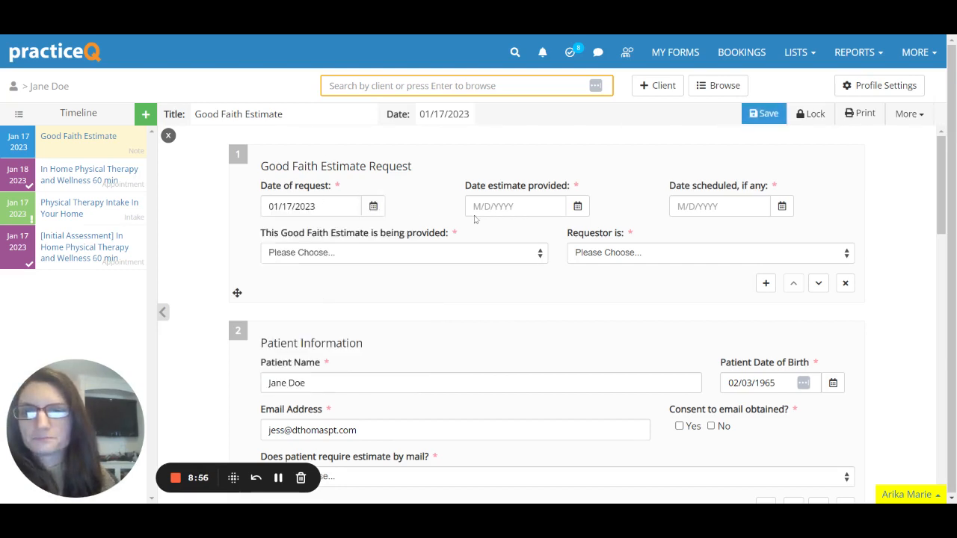
pyautogui.click(578, 206)
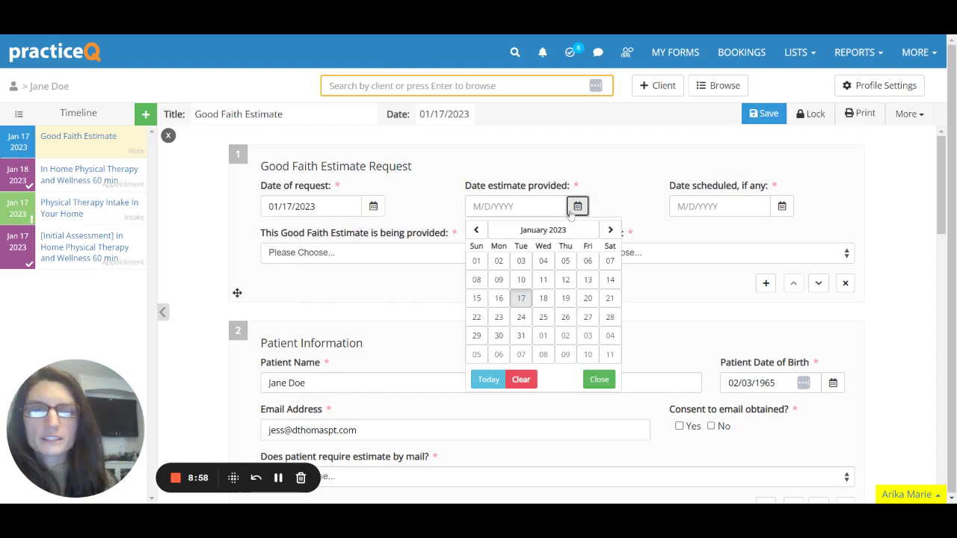
pyautogui.click(522, 298)
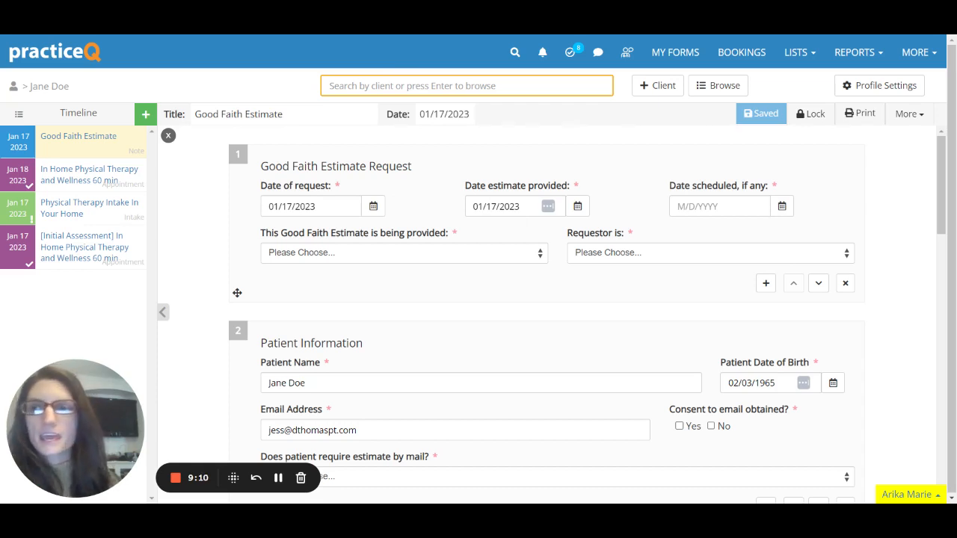
pyautogui.click(784, 207)
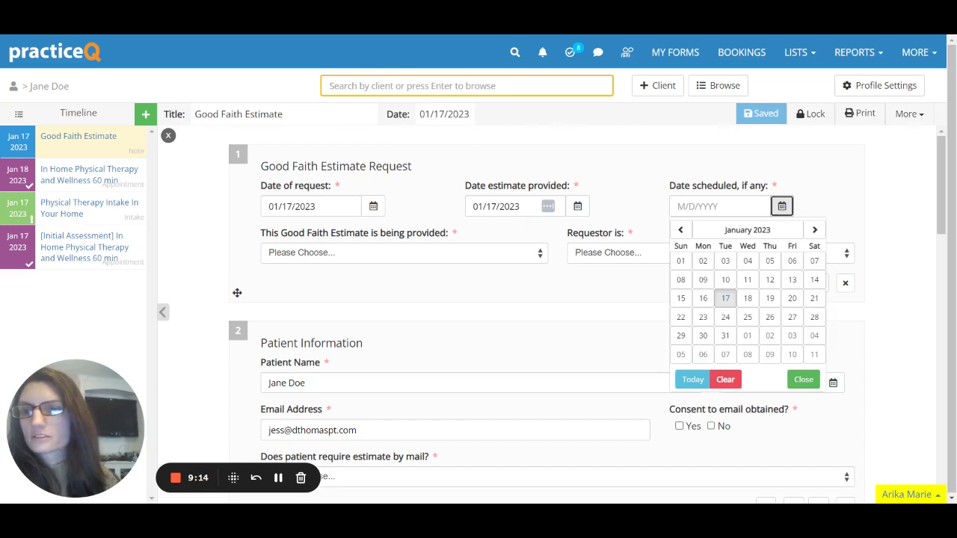
pyautogui.click(726, 297)
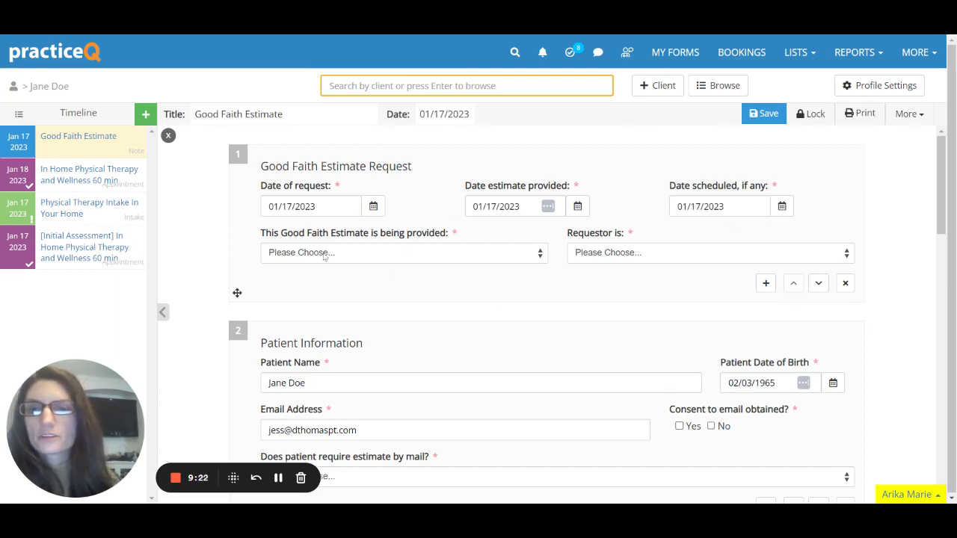
# Mark the estimate as provided 'Upon scheduling' and the requestor as 'Insured but wishes to self-pay'.
pyautogui.click(375, 255)
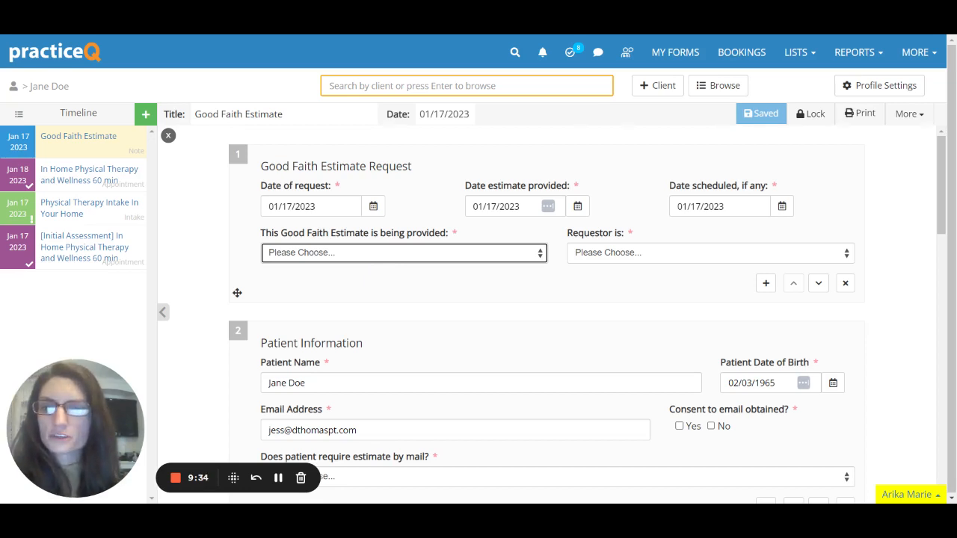
pyautogui.click(317, 282)
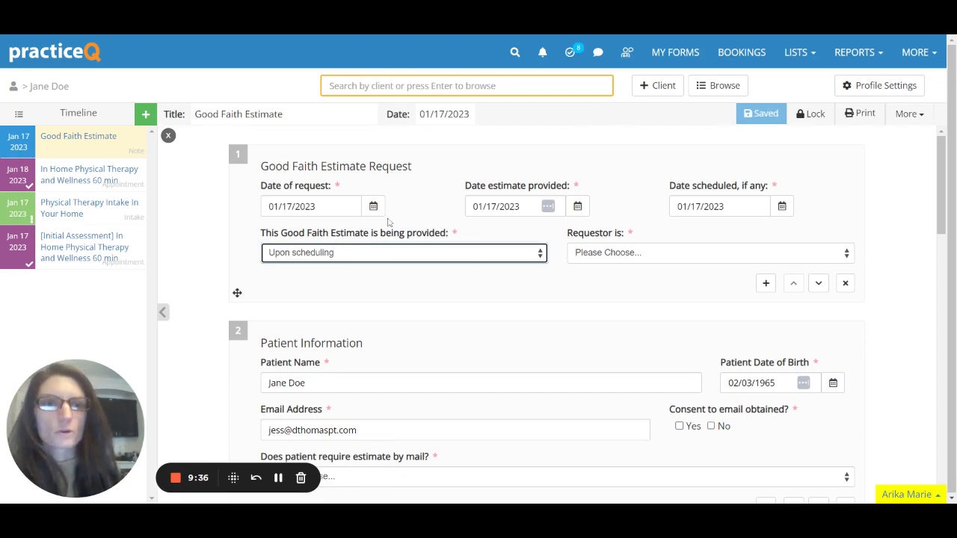
pyautogui.click(630, 261)
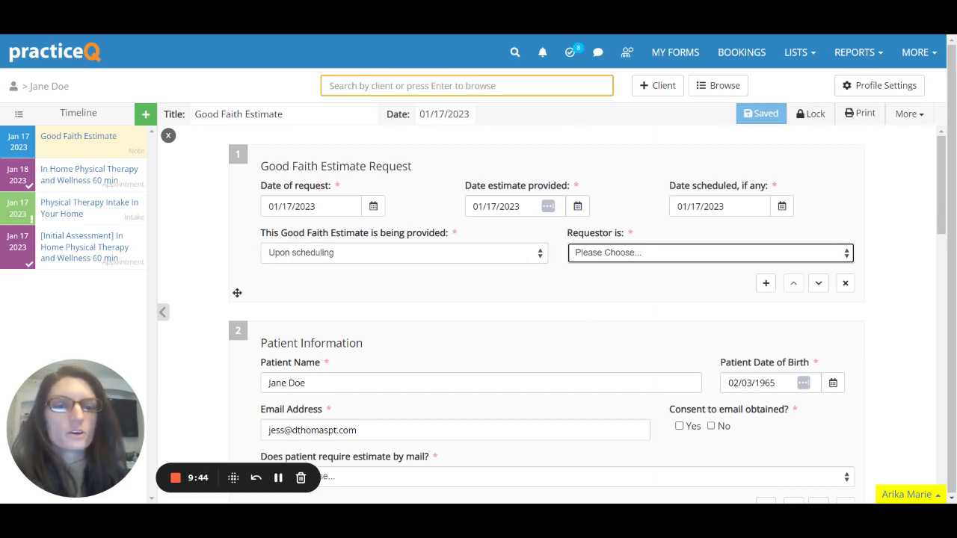
pyautogui.click(634, 284)
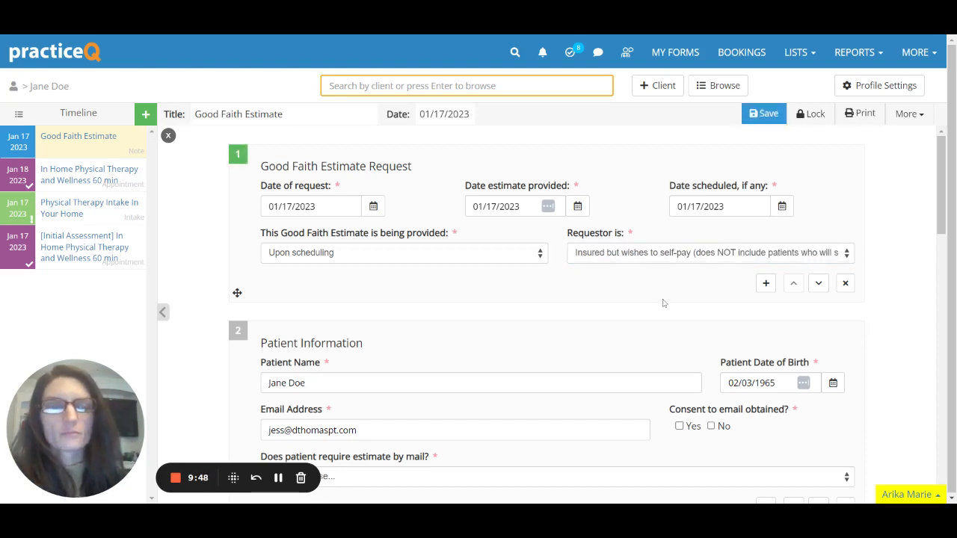
# Mark email consent as obtained and answer No to needing the estimate by mail.
pyautogui.scroll(-2, 663, 303)
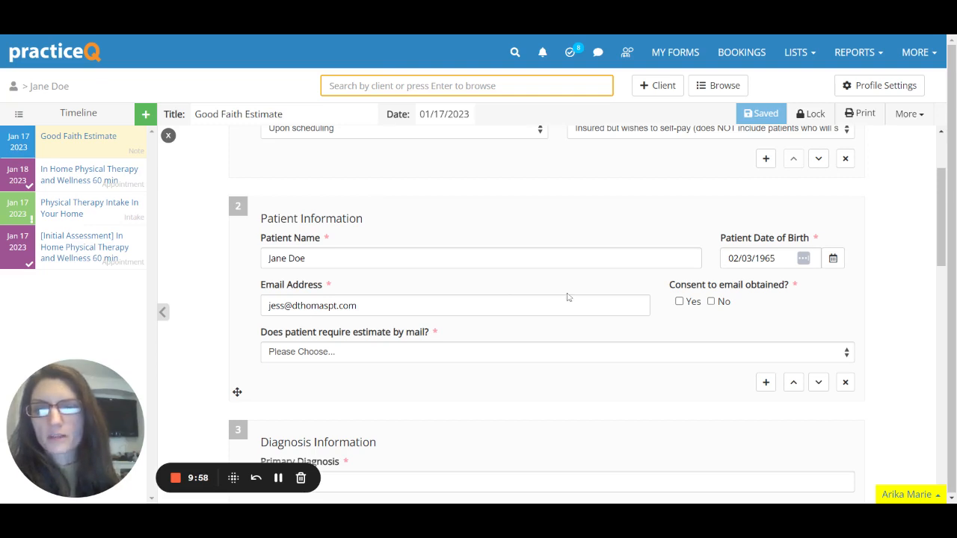
pyautogui.click(679, 301)
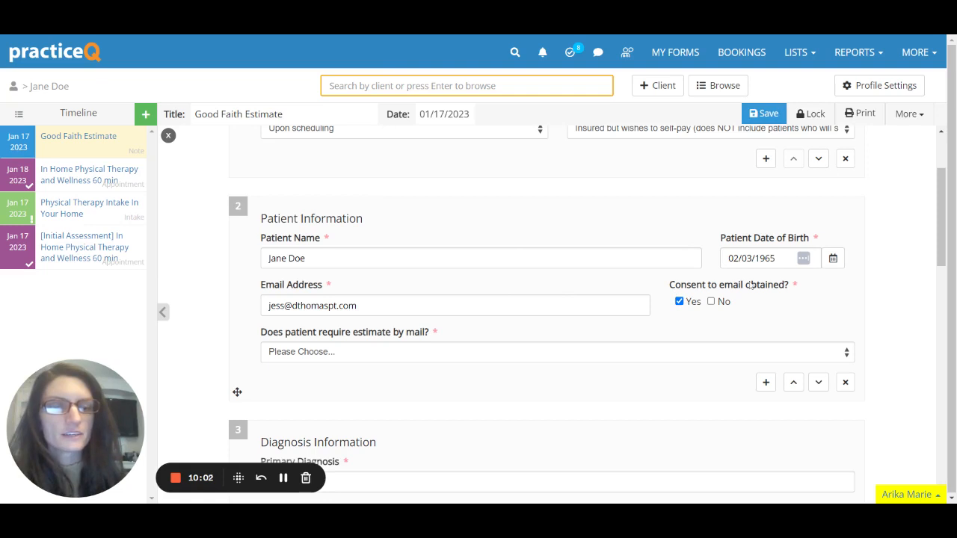
pyautogui.scroll(-1, 546, 314)
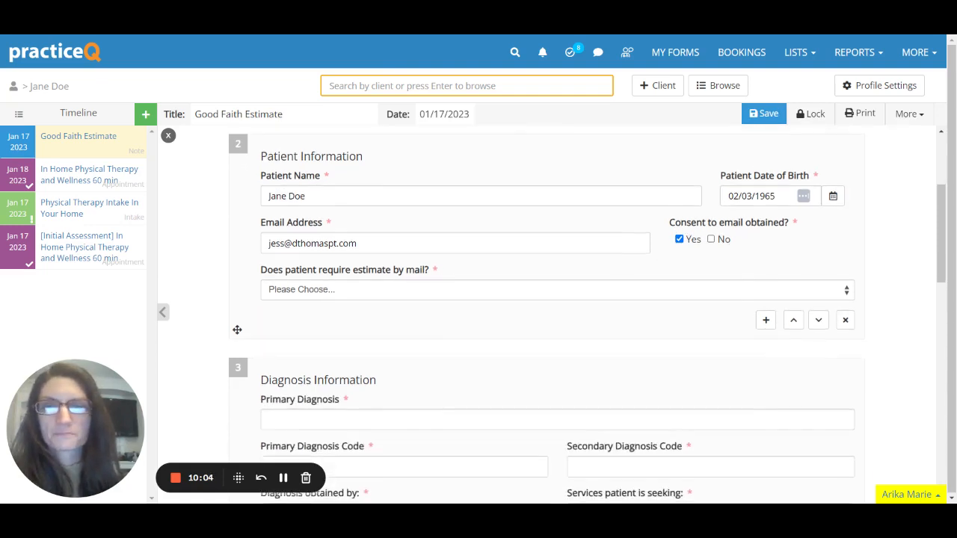
pyautogui.click(594, 297)
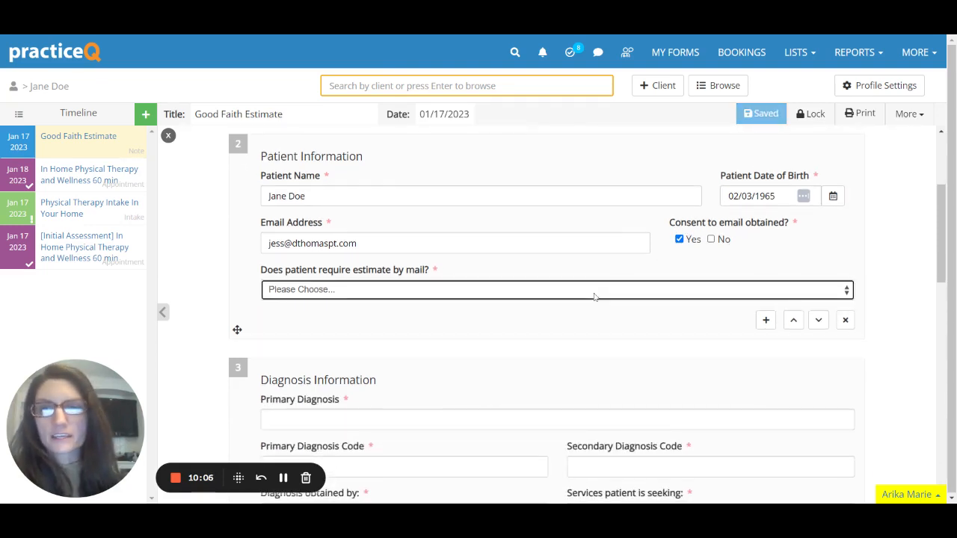
pyautogui.click(295, 306)
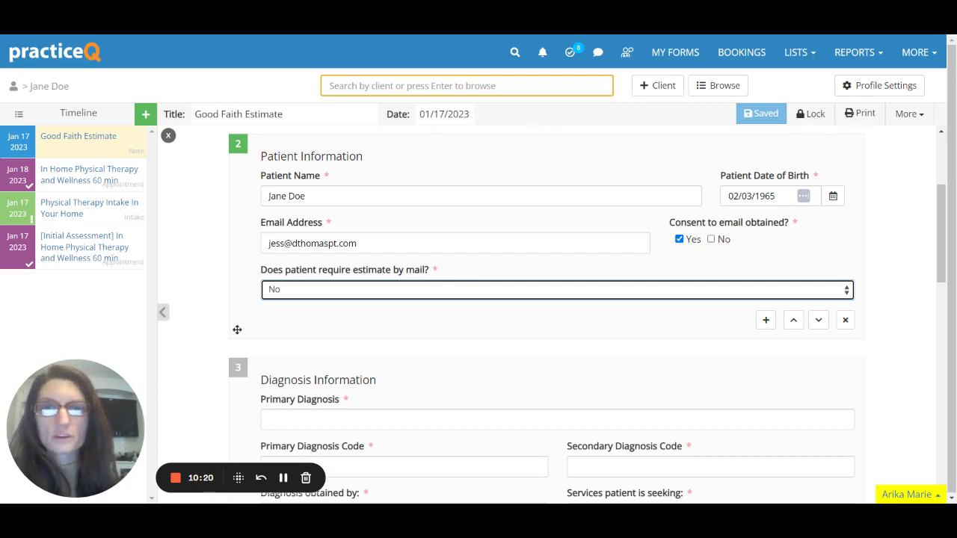
# Switch email consent to not obtained and the estimate-by-mail answer to Yes.
pyautogui.click(679, 240)
pyautogui.click(711, 239)
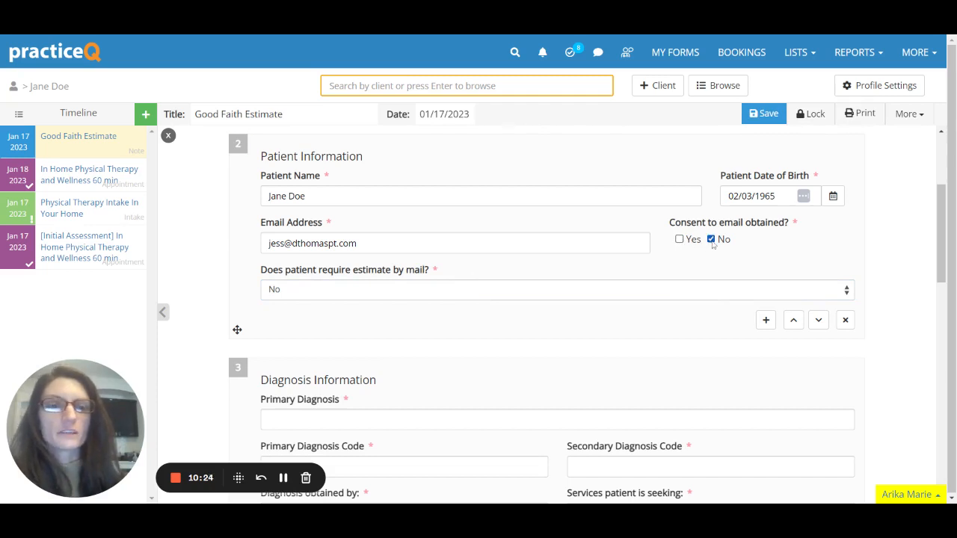
pyautogui.click(332, 296)
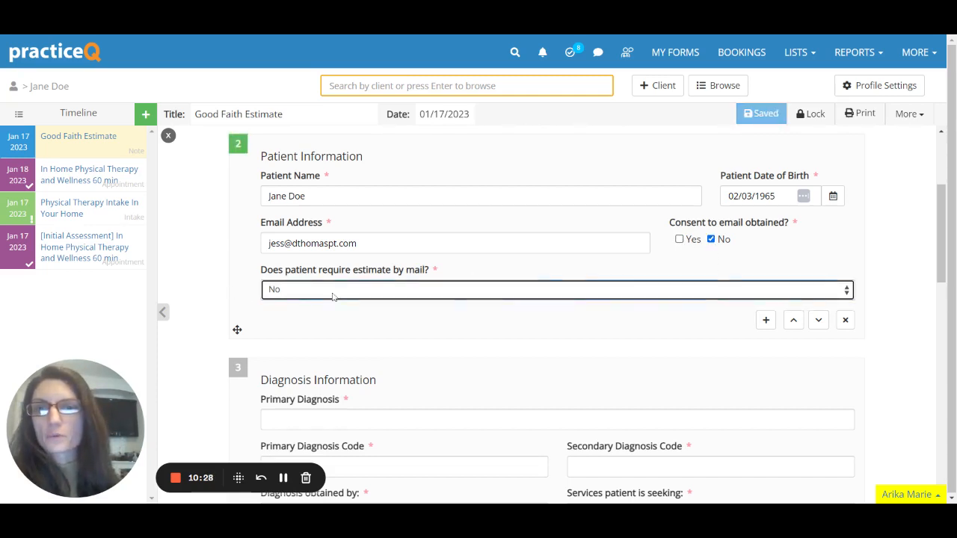
pyautogui.click(335, 307)
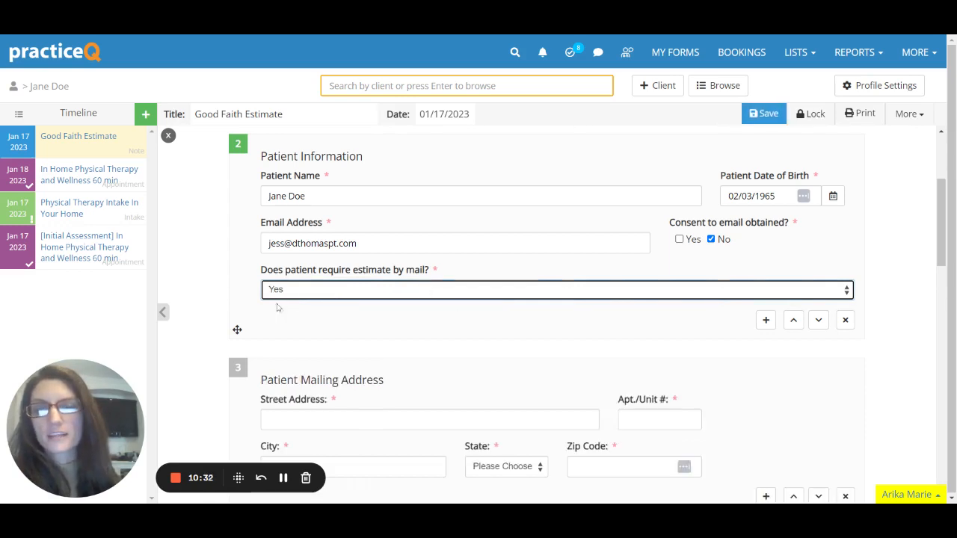
pyautogui.scroll(-3, 378, 328)
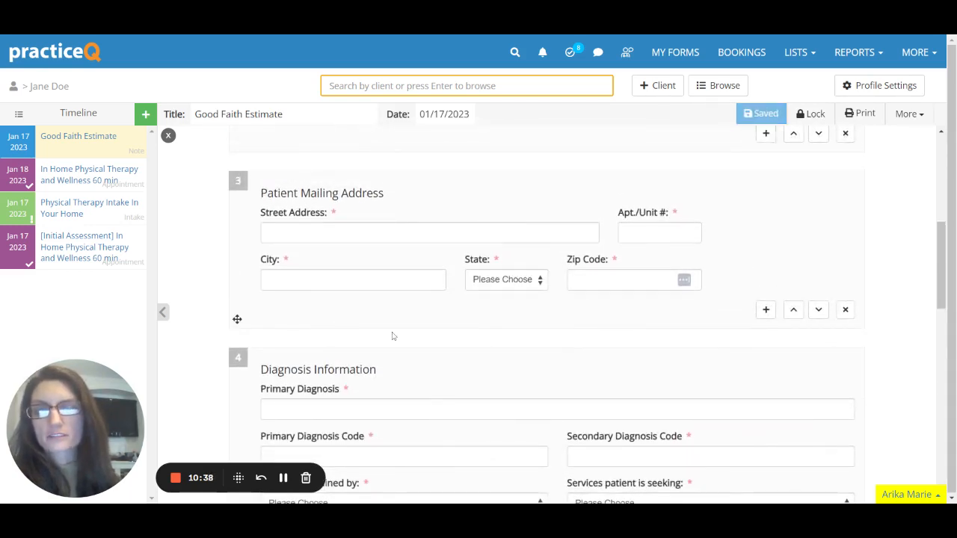
pyautogui.scroll(4, 506, 389)
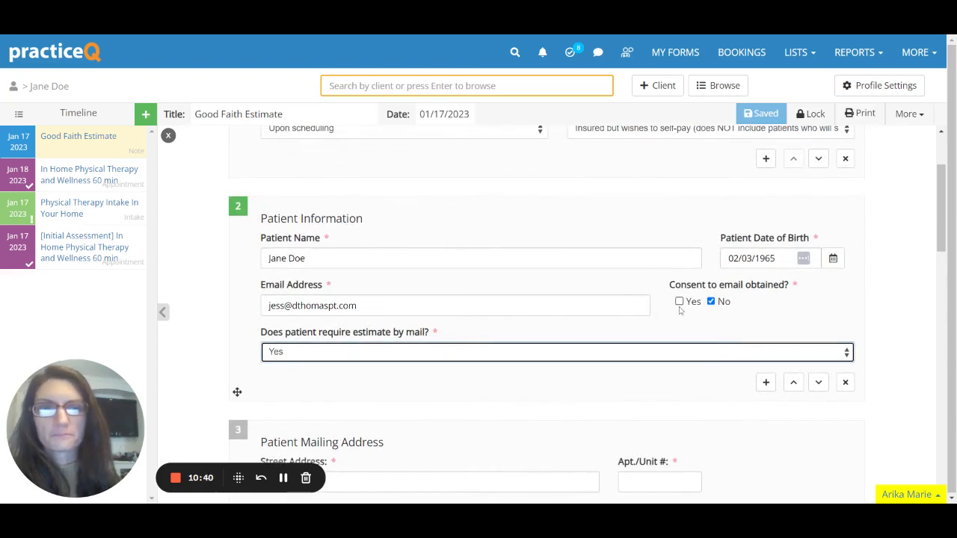
# Restore email consent to Yes and the estimate-by-mail answer to No.
pyautogui.click(711, 302)
pyautogui.click(678, 302)
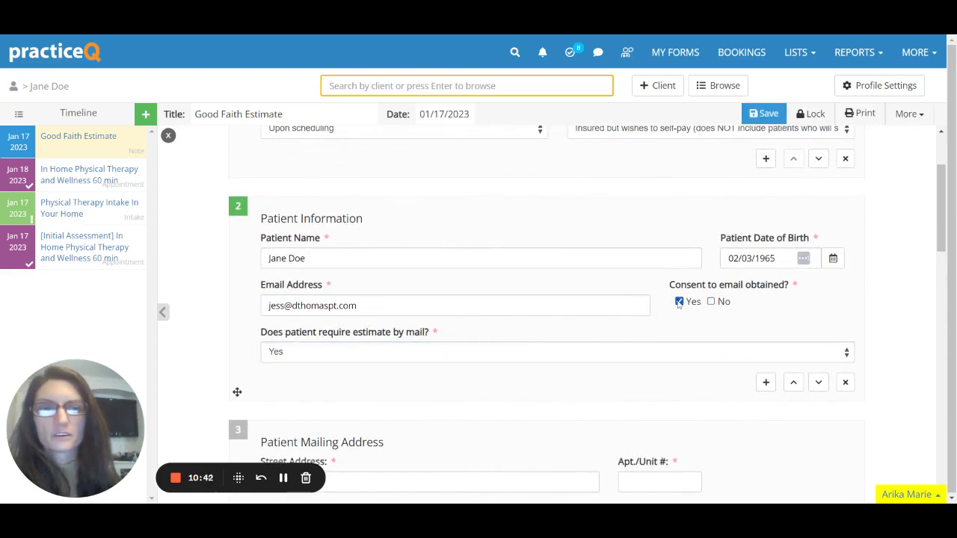
pyautogui.click(649, 356)
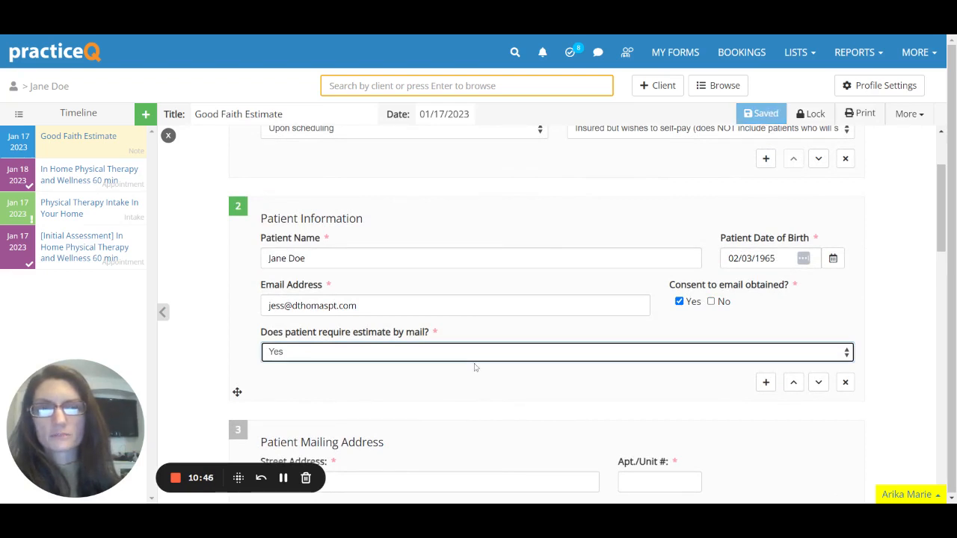
pyautogui.press('Down')
pyautogui.click(471, 386)
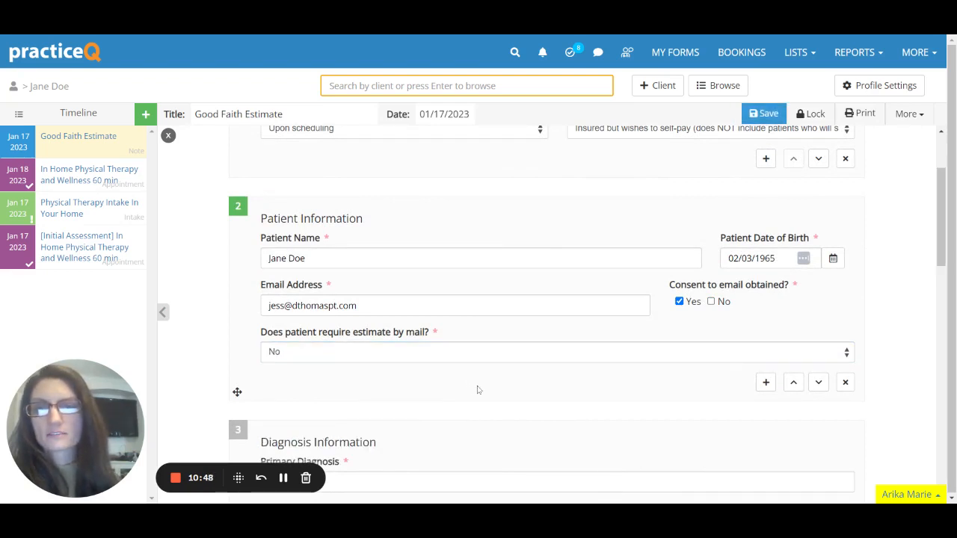
pyautogui.scroll(-3, 478, 390)
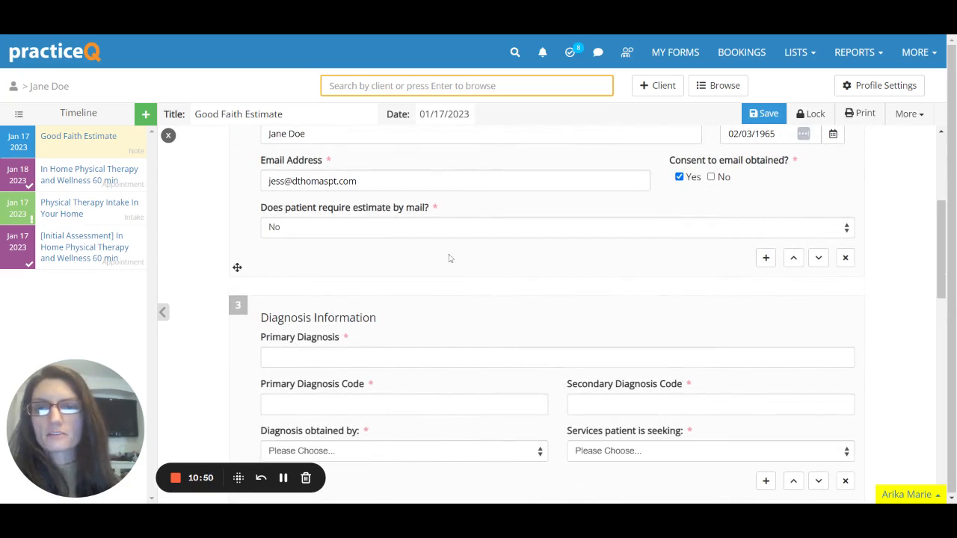
pyautogui.scroll(-2, 537, 317)
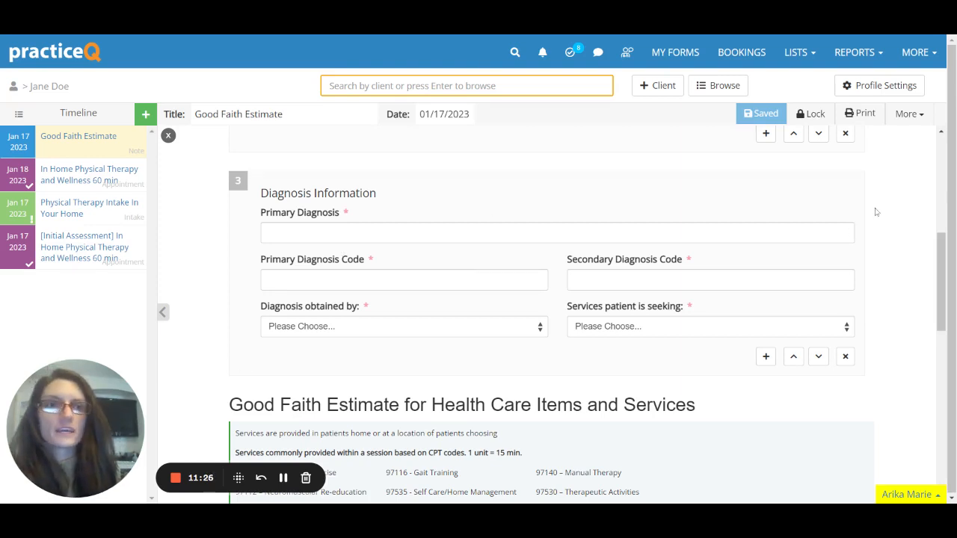
# Close the Good Faith Estimate note and scroll through the client's profile overview.
pyautogui.click(169, 135)
pyautogui.scroll(-3, 437, 282)
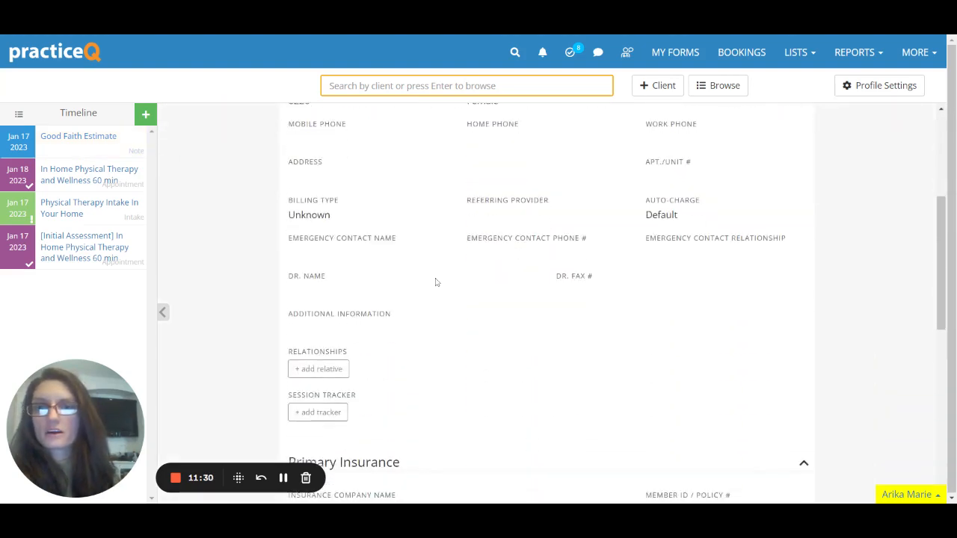
pyautogui.scroll(4, 488, 355)
pyautogui.scroll(-1, 551, 323)
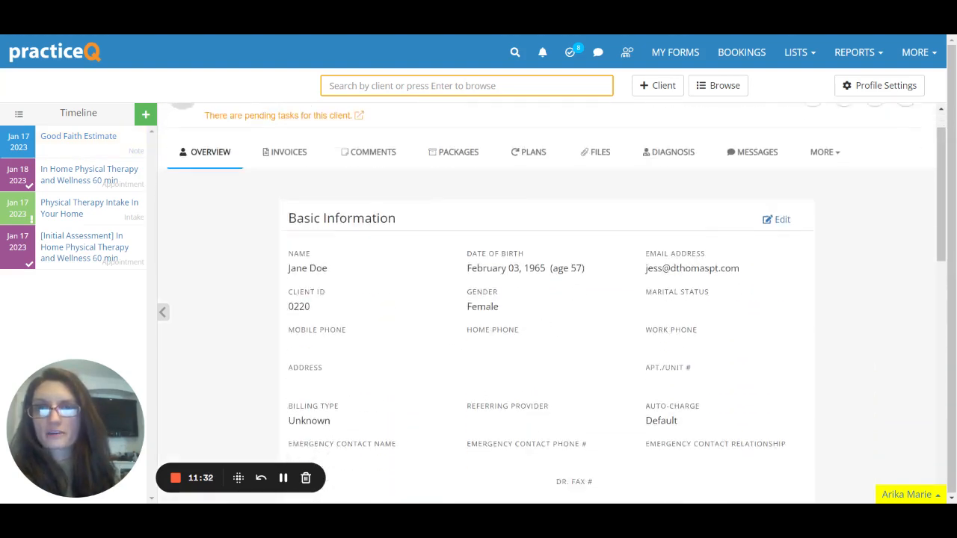
pyautogui.scroll(-4, 524, 329)
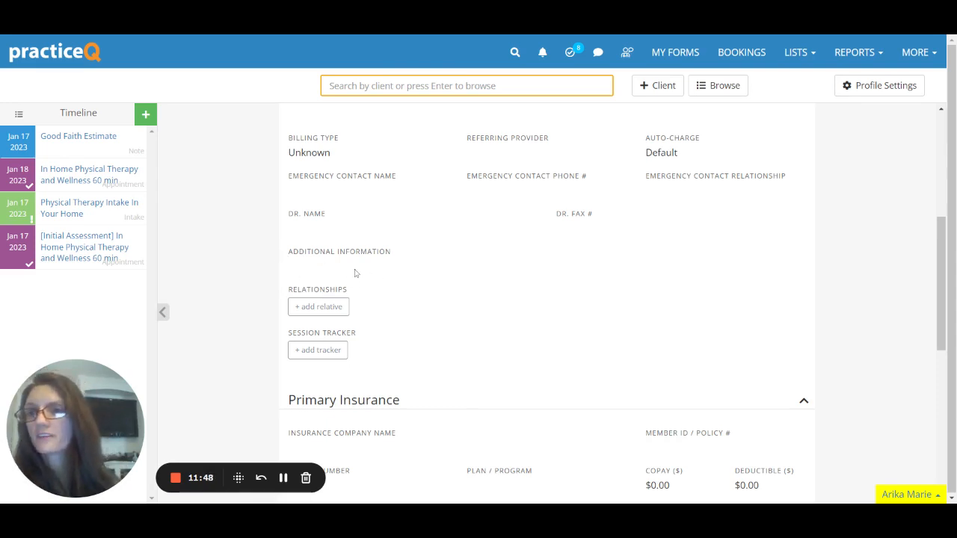
pyautogui.click(62, 209)
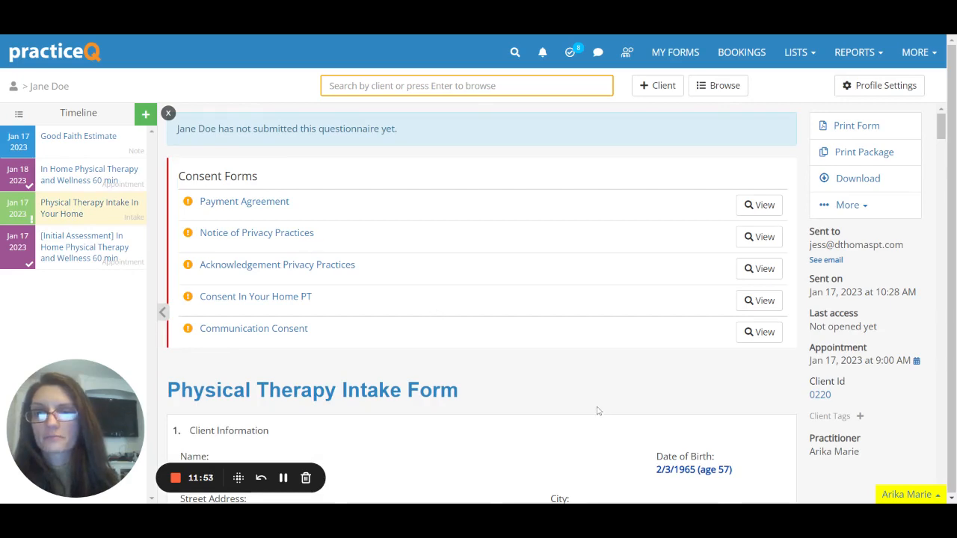
pyautogui.scroll(-2, 556, 362)
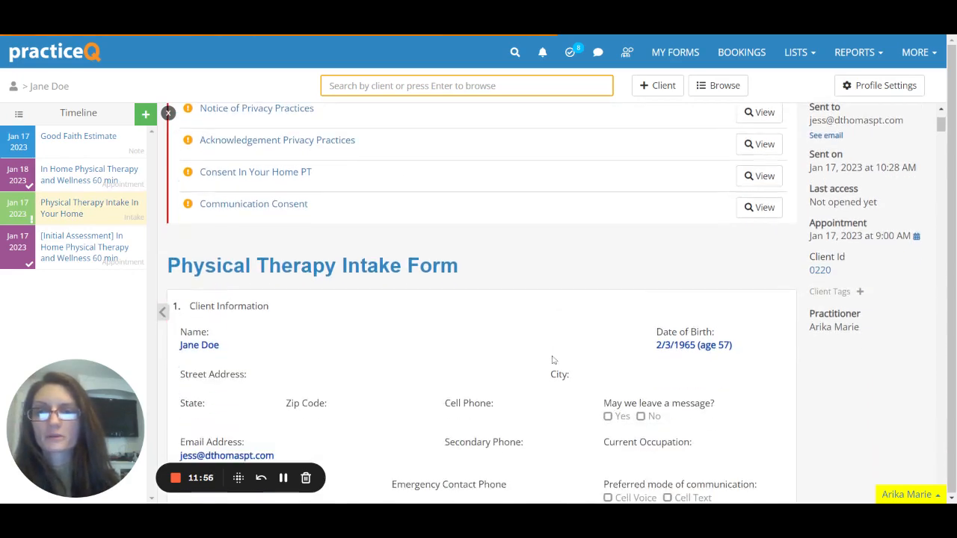
pyautogui.scroll(-5, 553, 360)
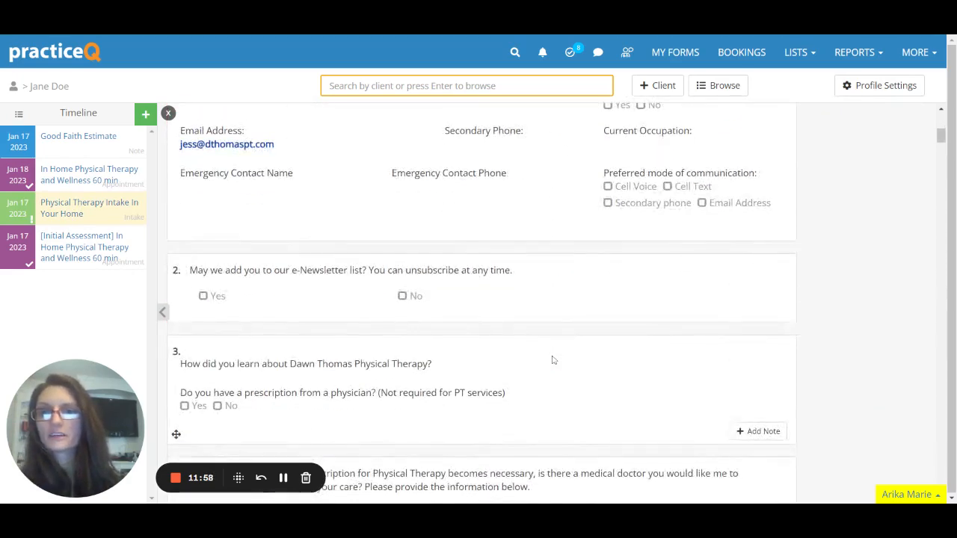
pyautogui.scroll(-8, 554, 361)
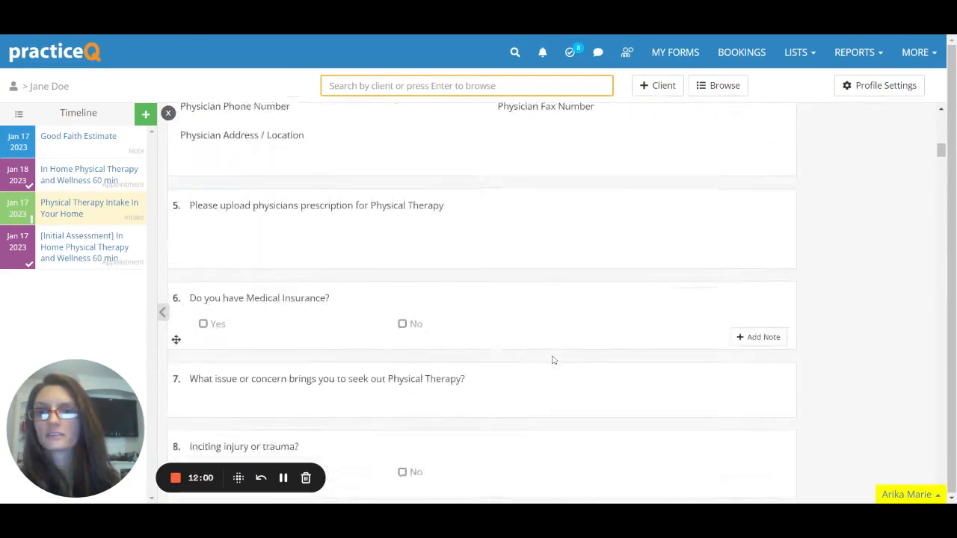
pyautogui.scroll(-2, 553, 360)
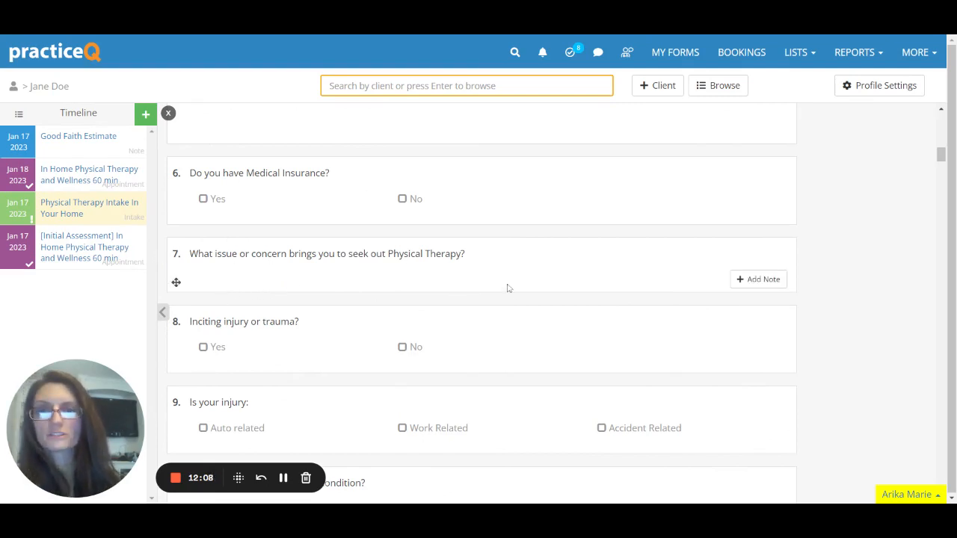
pyautogui.scroll(-1, 497, 425)
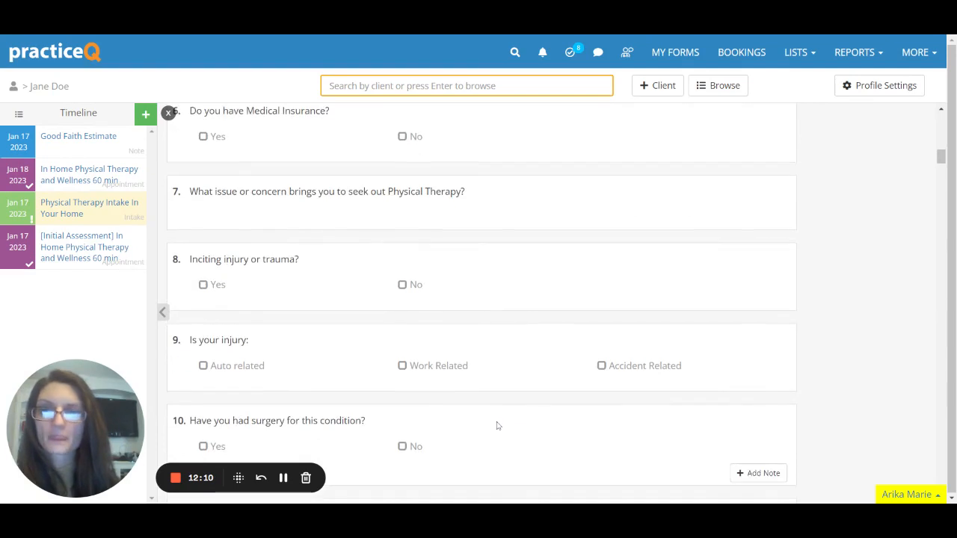
pyautogui.scroll(3, 497, 424)
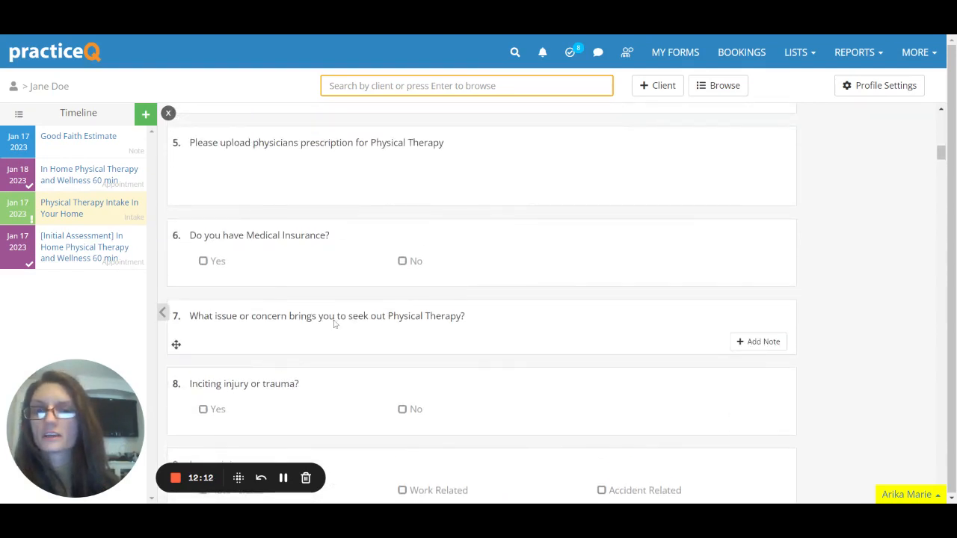
pyautogui.scroll(7, 348, 348)
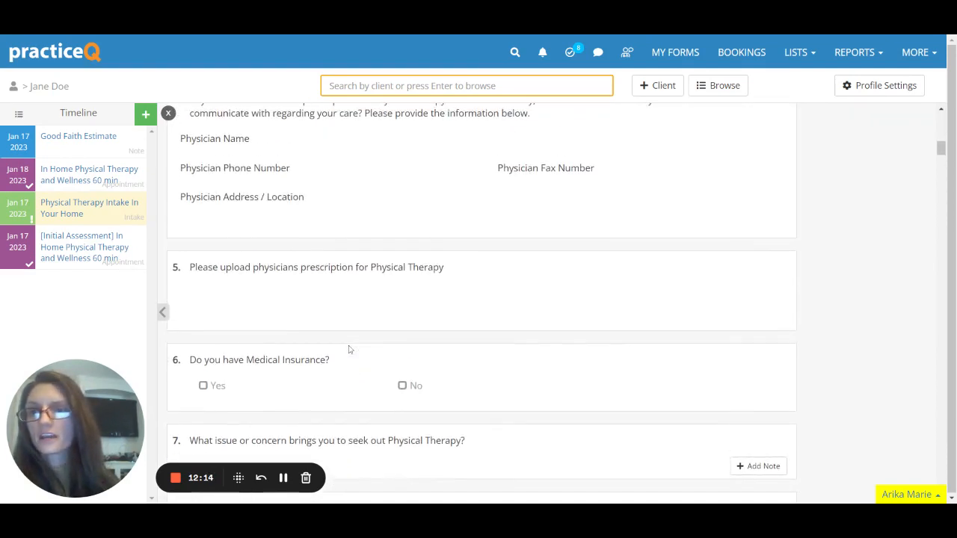
pyautogui.click(169, 114)
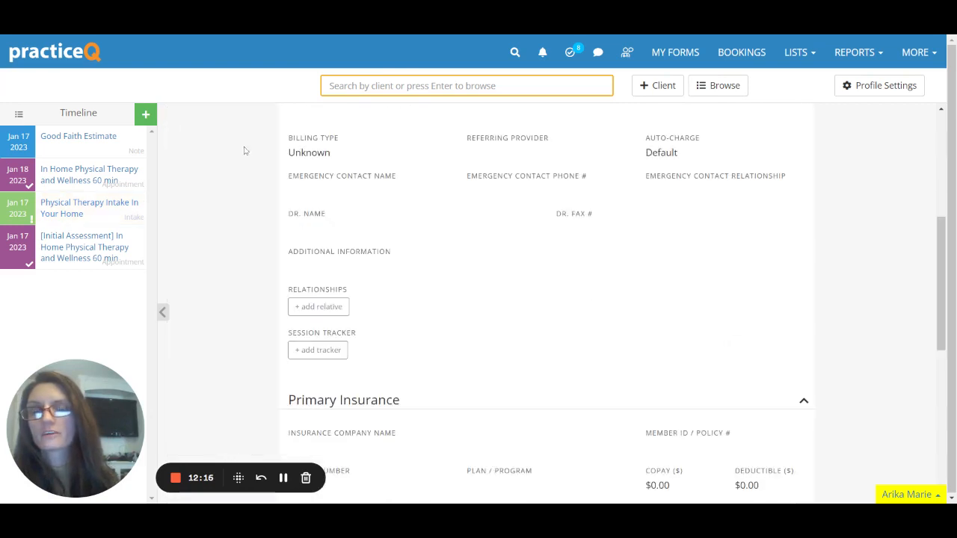
# Reopen the Good Faith Estimate note from the client's Timeline.
pyautogui.scroll(-2, 435, 337)
pyautogui.scroll(3, 438, 339)
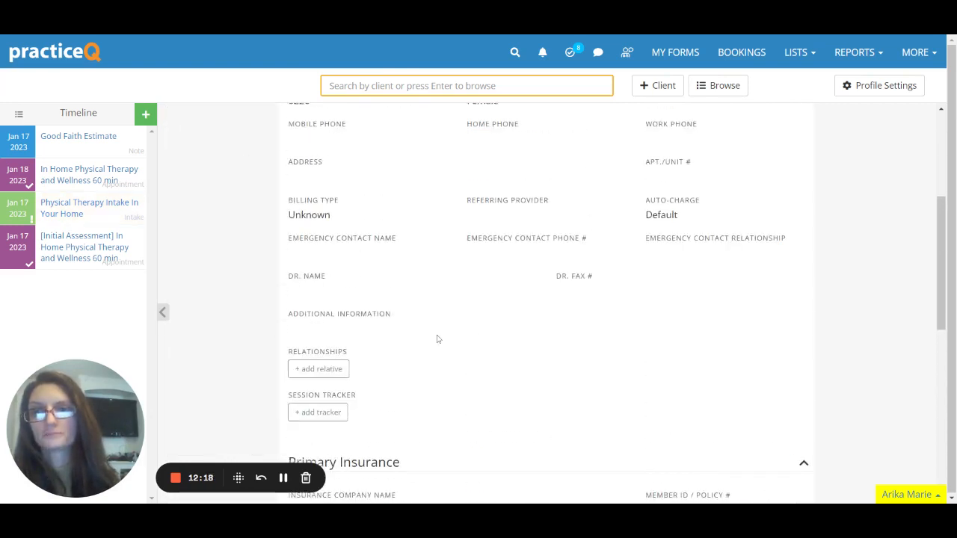
pyautogui.scroll(3, 438, 339)
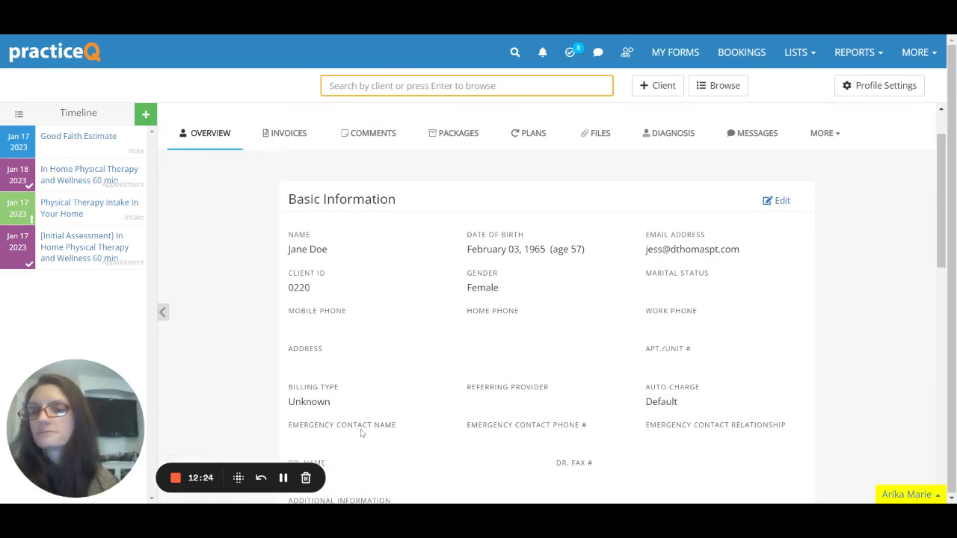
pyautogui.scroll(-1, 215, 283)
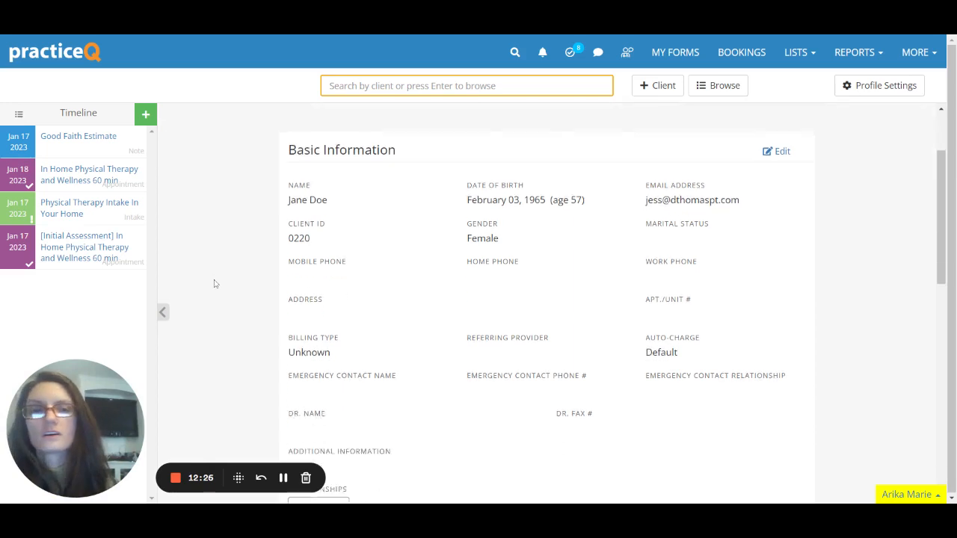
pyautogui.scroll(-3, 224, 299)
pyautogui.scroll(4, 277, 335)
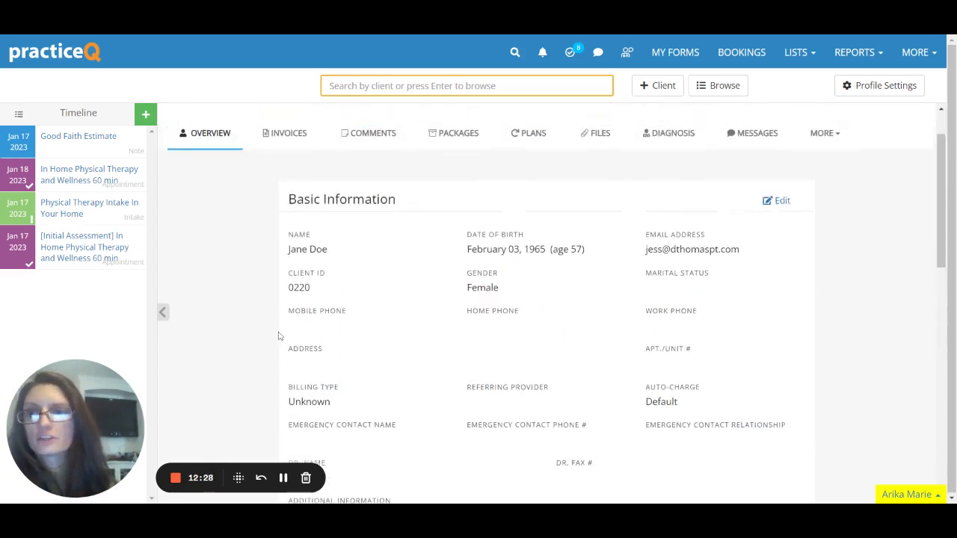
pyautogui.click(104, 144)
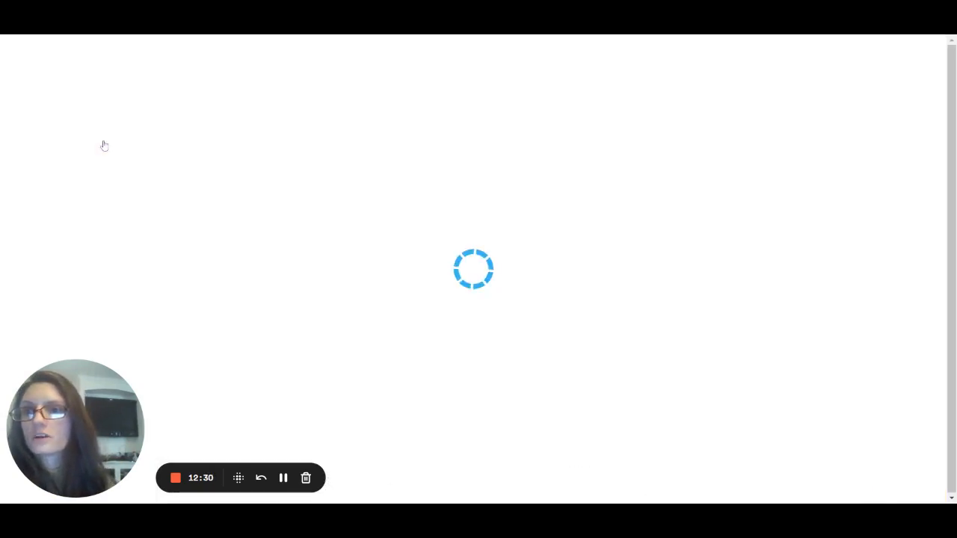
# Begin the Primary Diagnosis under Diagnosis Information with 'Generalized weak'.
pyautogui.scroll(-5, 493, 342)
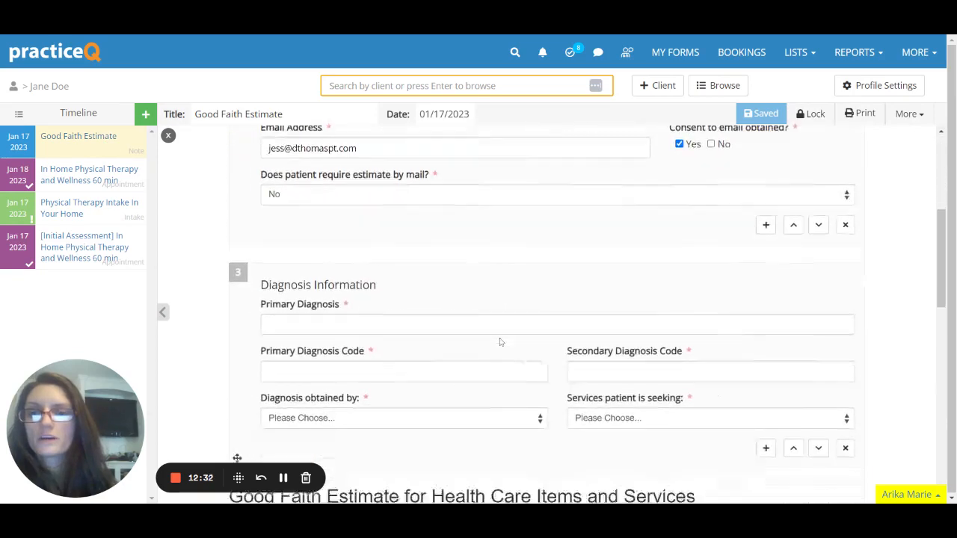
pyautogui.scroll(-1, 501, 341)
pyautogui.click(501, 233)
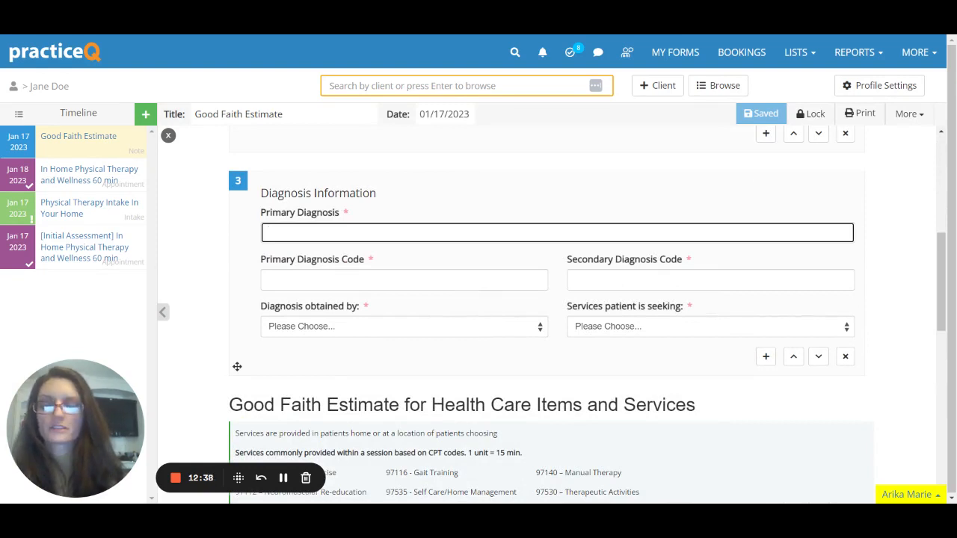
pyautogui.write('Genera')
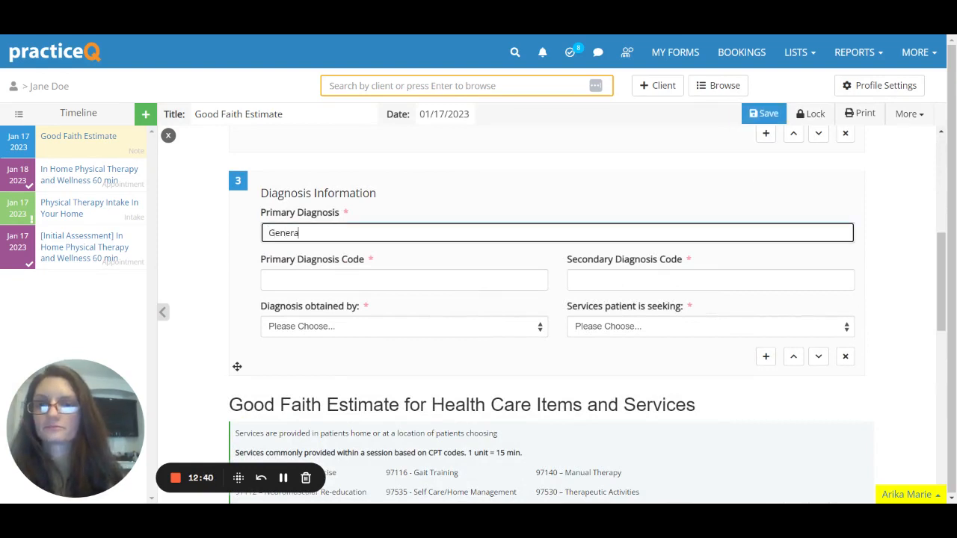
pyautogui.write('lized w')
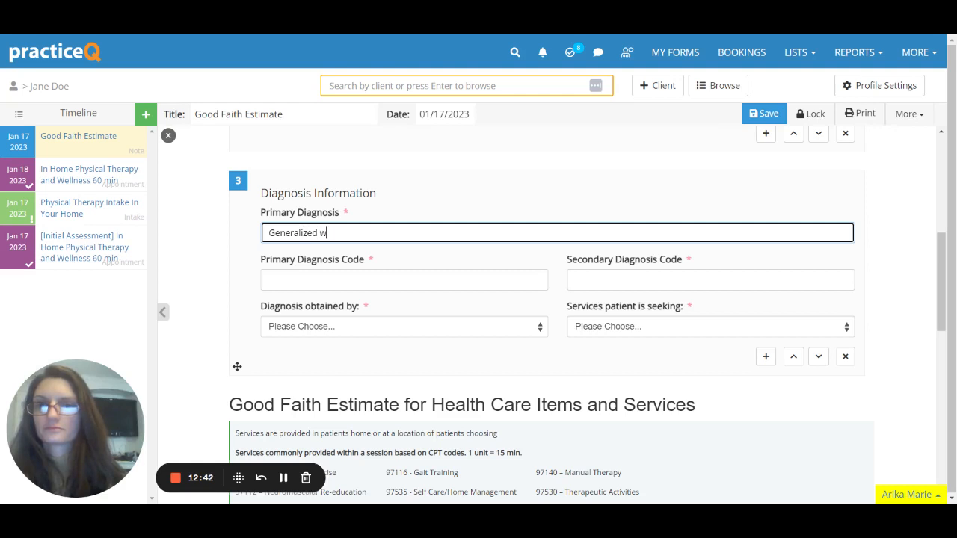
pyautogui.write('eak')
# Complete the Primary Diagnosis as 'Generalized weakness, difficulty in walking', fixing the typo.
pyautogui.press('BackSpace')
pyautogui.press('BackSpace')
pyautogui.write('eaknes')
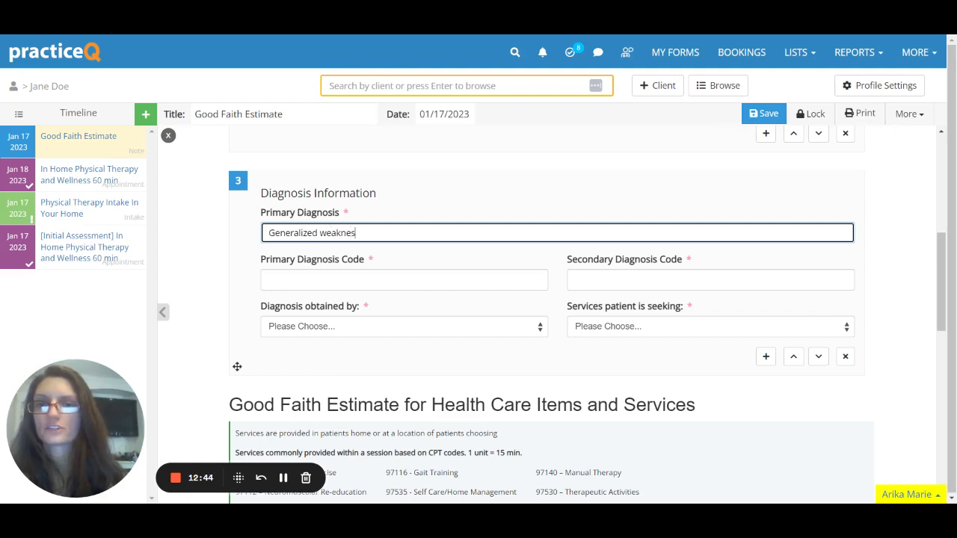
pyautogui.write('s')
pyautogui.press('Tab')
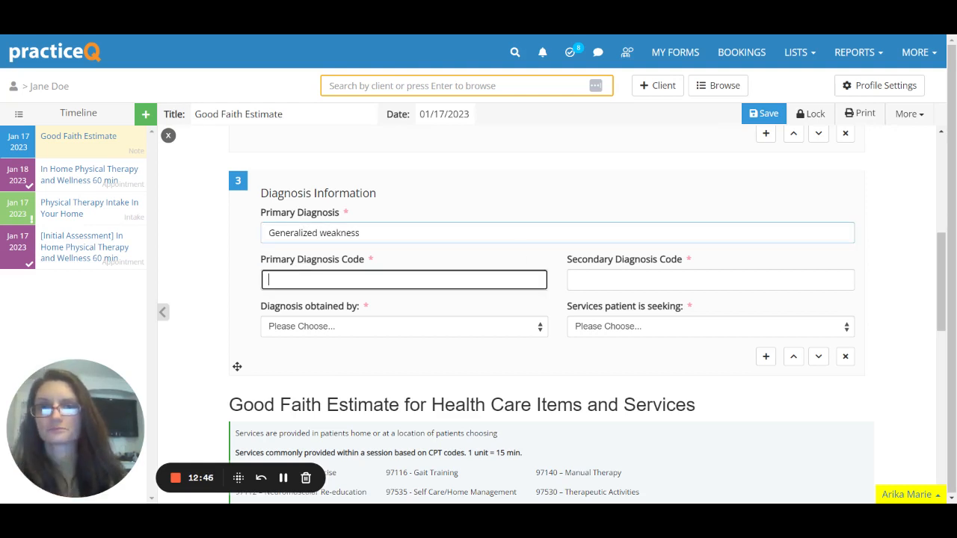
pyautogui.hotkey('alt', 'Tab')
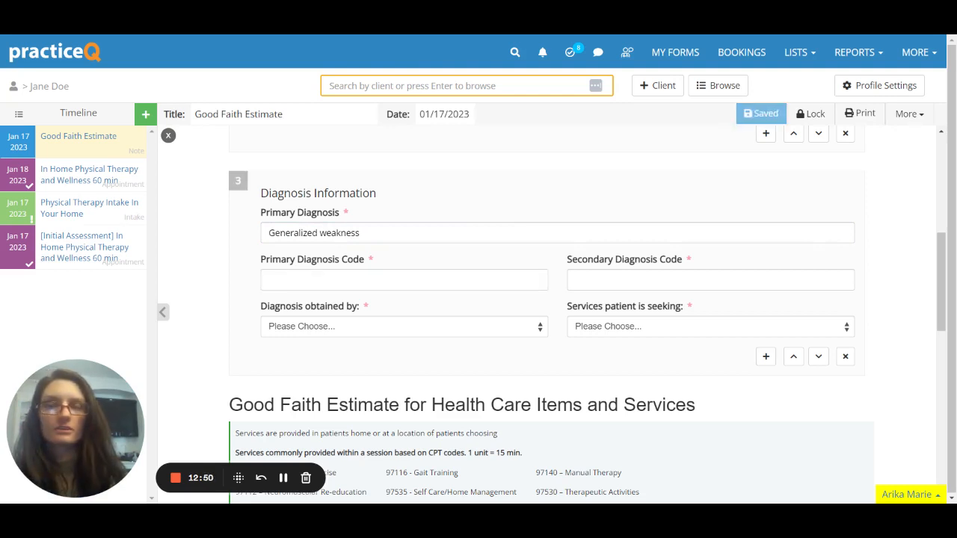
pyautogui.hotkey('alt', 'Tab')
pyautogui.click(284, 482)
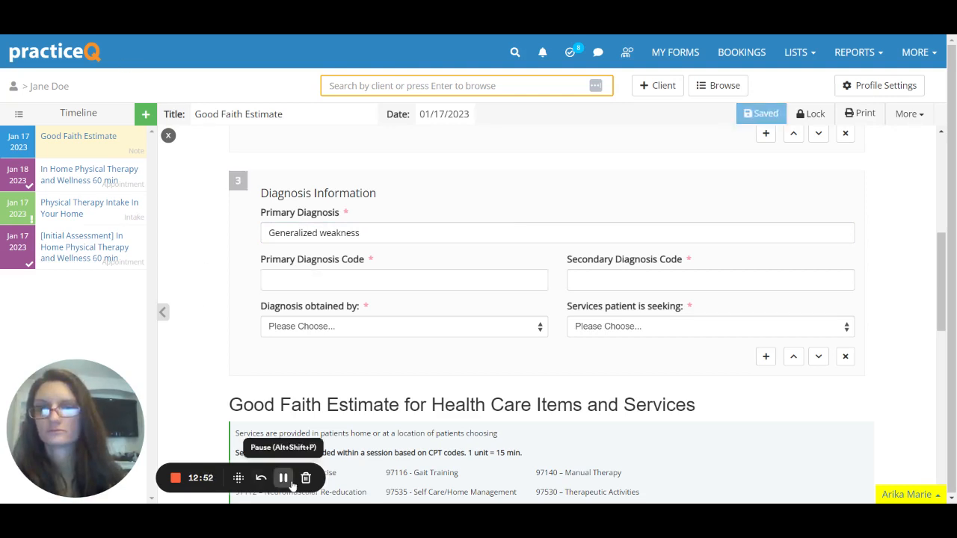
pyautogui.click(424, 231)
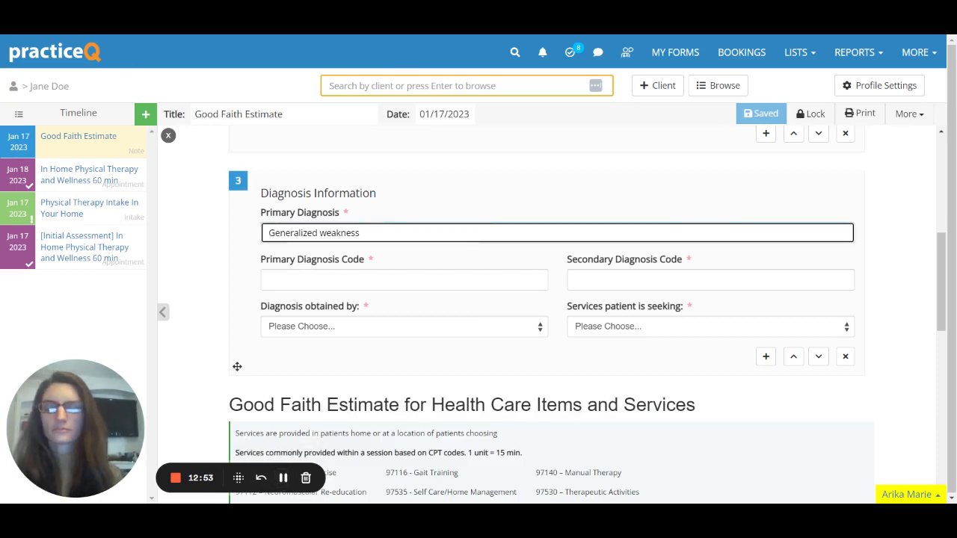
pyautogui.write(', diffic')
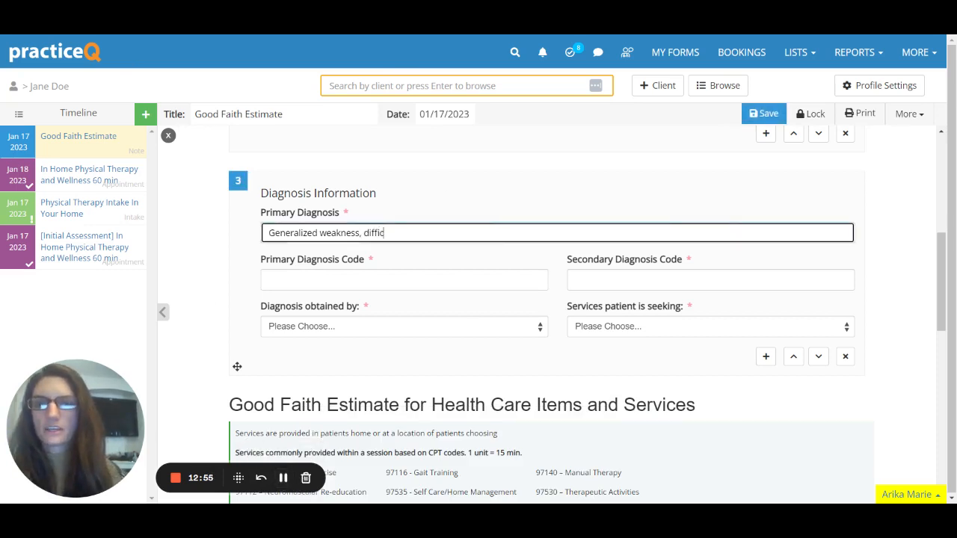
pyautogui.write('ulty in walking')
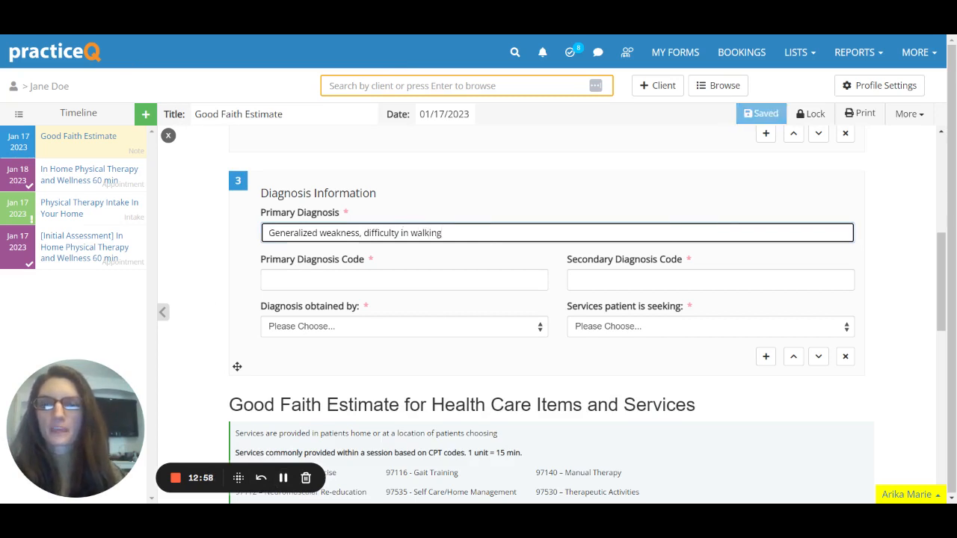
pyautogui.click(393, 284)
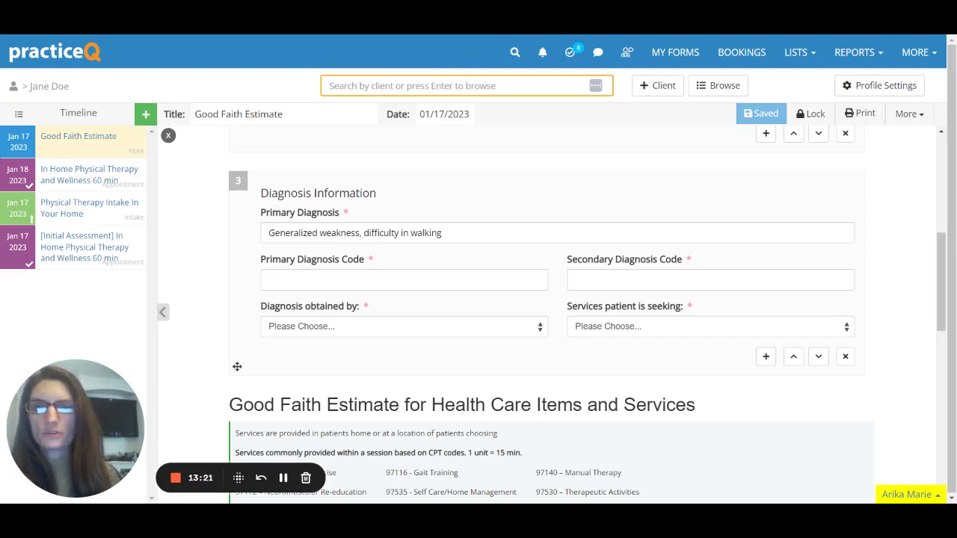
# Enter diagnosis codes M62.81 as primary and R26.2 as secondary.
pyautogui.click(404, 280)
pyautogui.write('M6')
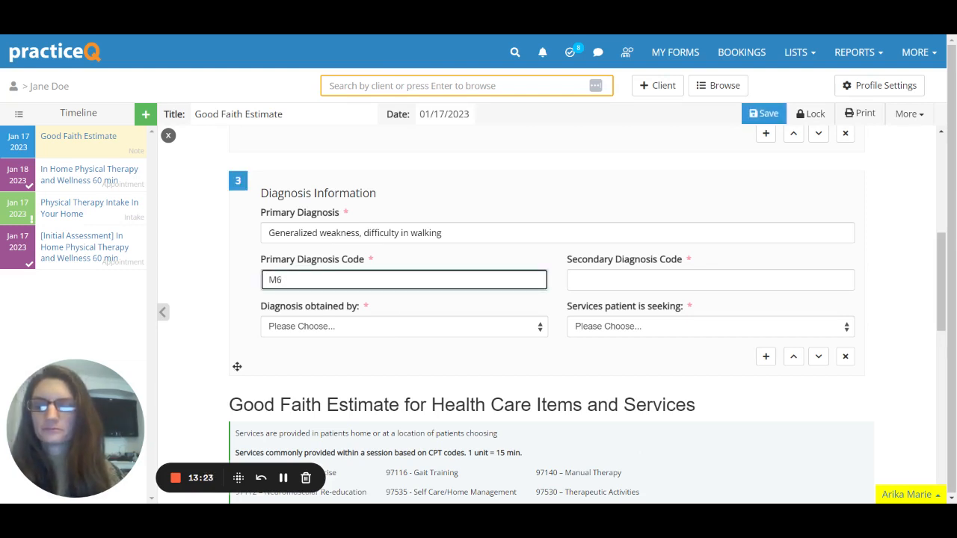
pyautogui.write('2.81')
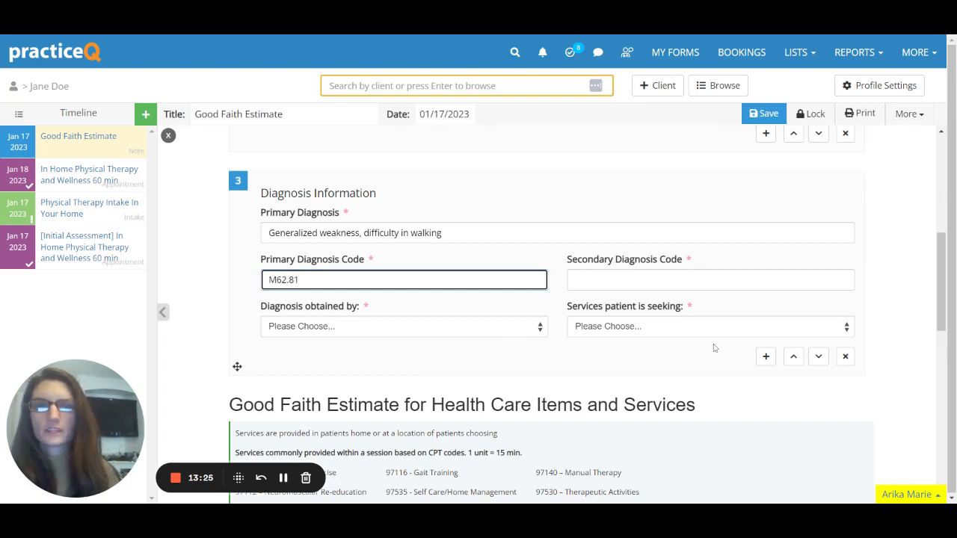
pyautogui.press('Tab')
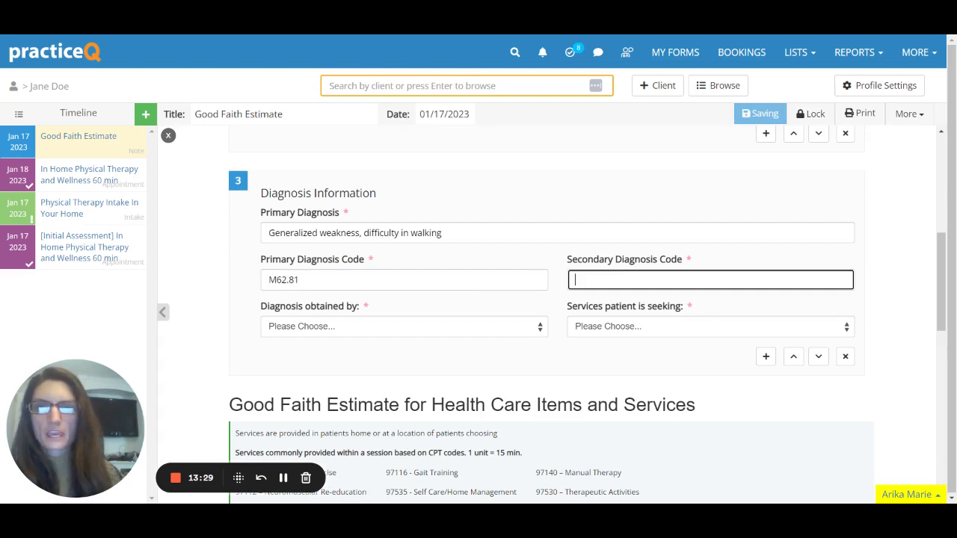
pyautogui.hotkey('alt', 'Tab')
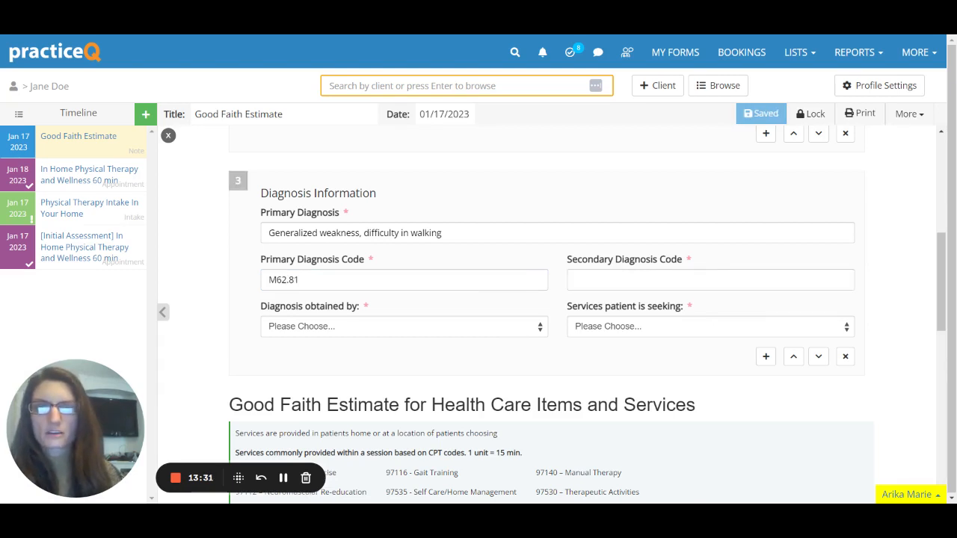
pyautogui.hotkey('alt', 'Tab')
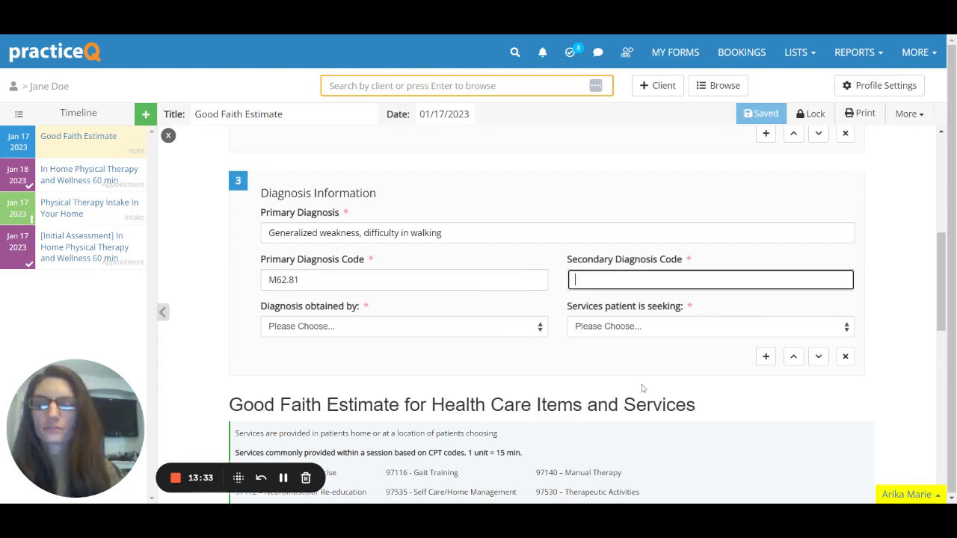
pyautogui.write('R26.2')
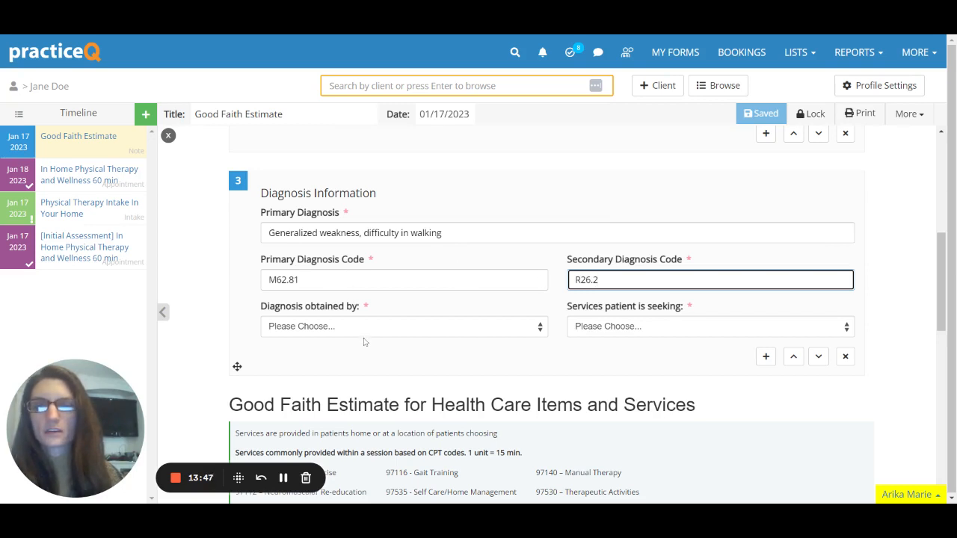
# Set 'Diagnosis obtained by' to Patient Report and the service sought to Physical Therapy.
pyautogui.click(309, 330)
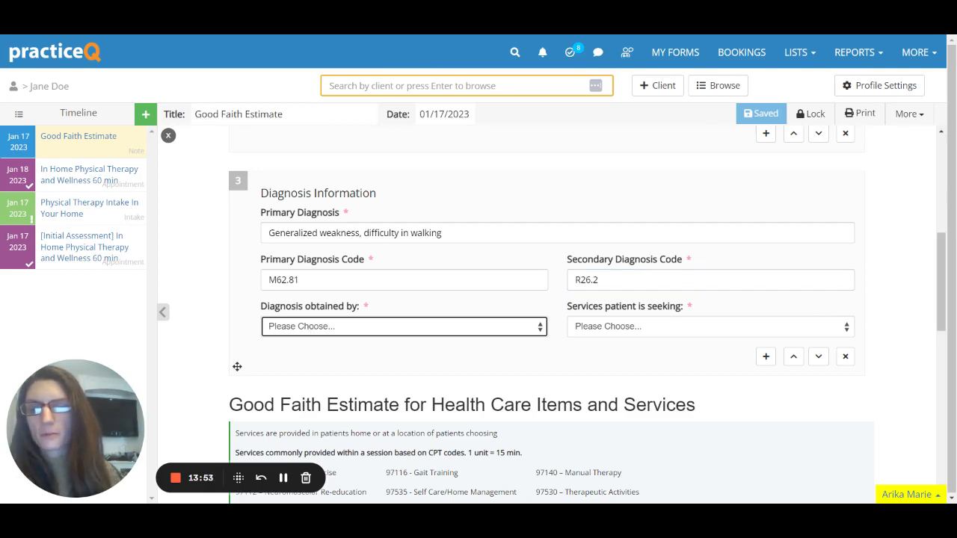
pyautogui.click(319, 342)
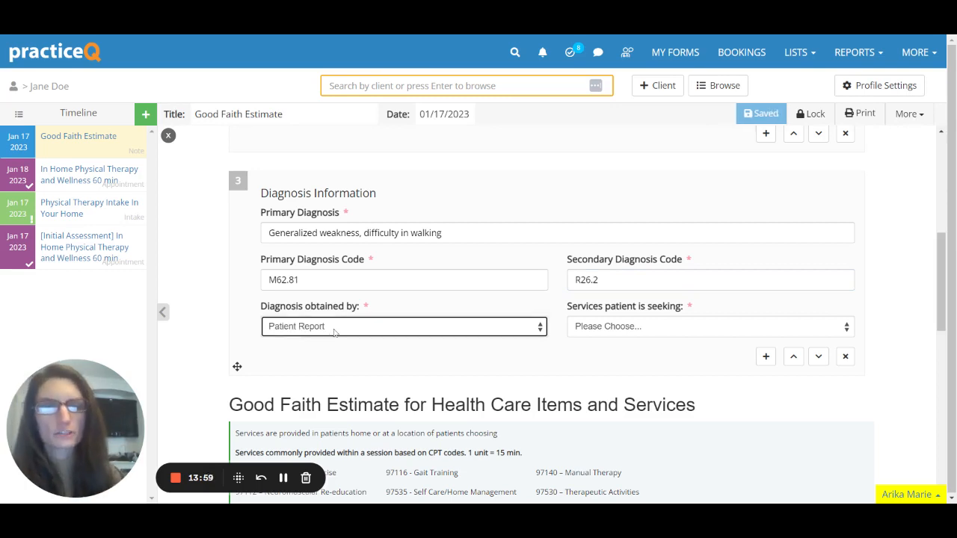
pyautogui.click(656, 334)
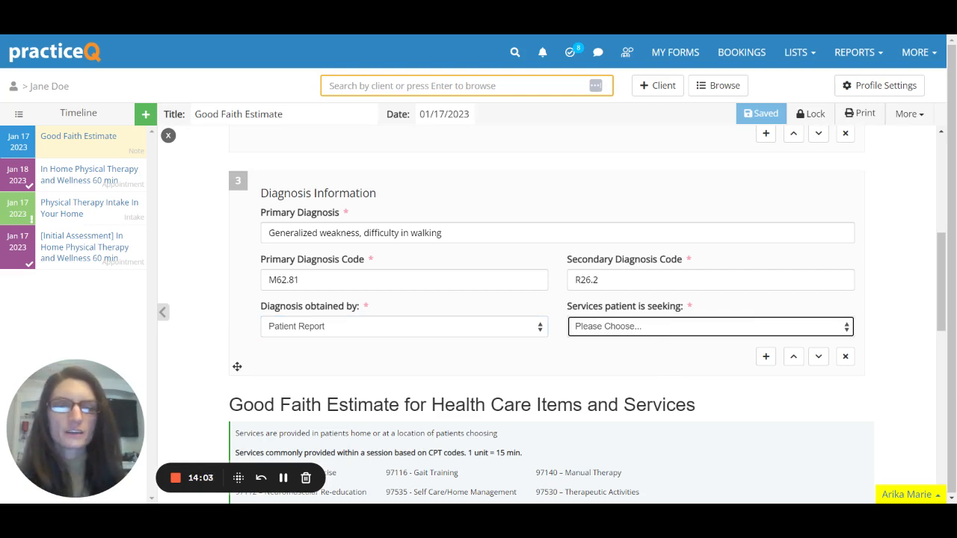
pyautogui.click(667, 365)
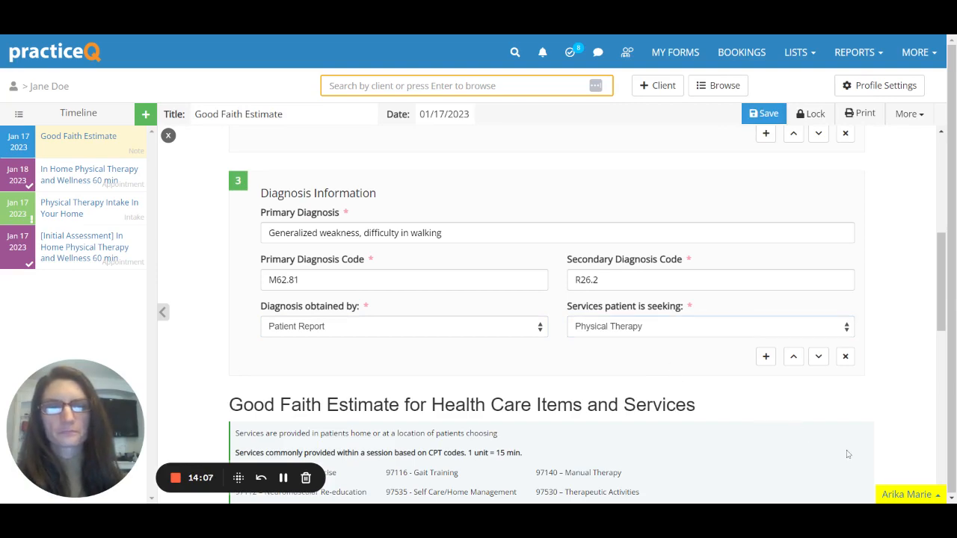
pyautogui.scroll(-6, 745, 427)
# Lock the Good Faith Estimate note and scroll through the read-only form to review it.
pyautogui.scroll(8, 744, 430)
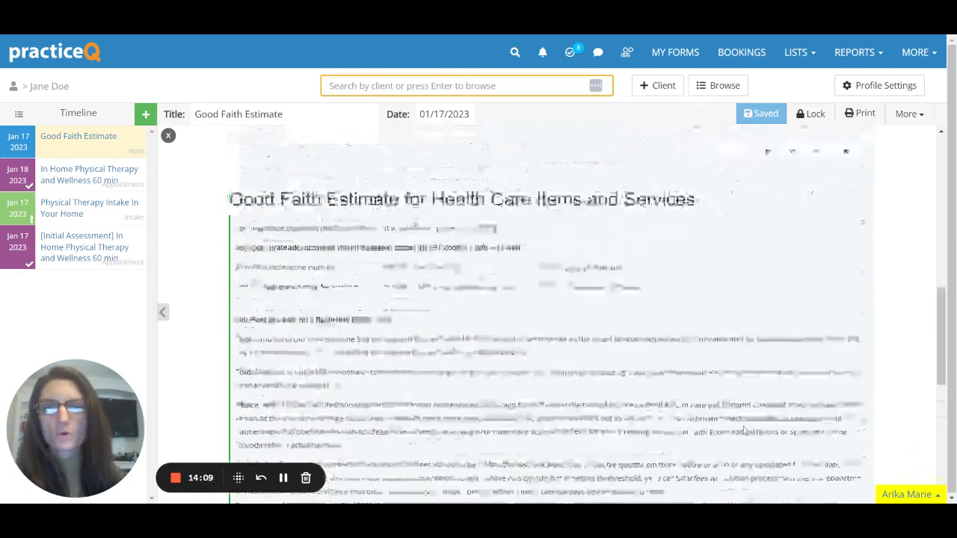
pyautogui.scroll(2, 744, 430)
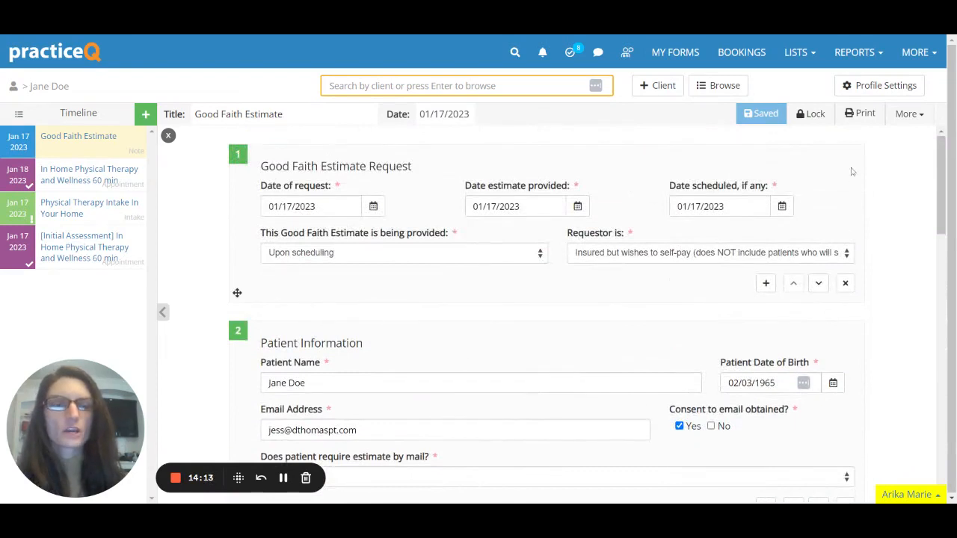
pyautogui.click(803, 118)
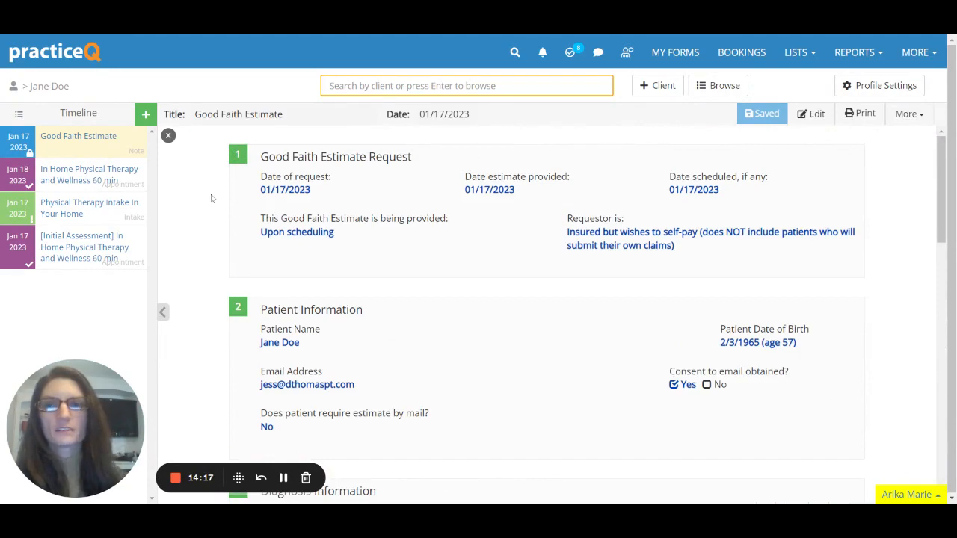
pyautogui.scroll(-15, 520, 356)
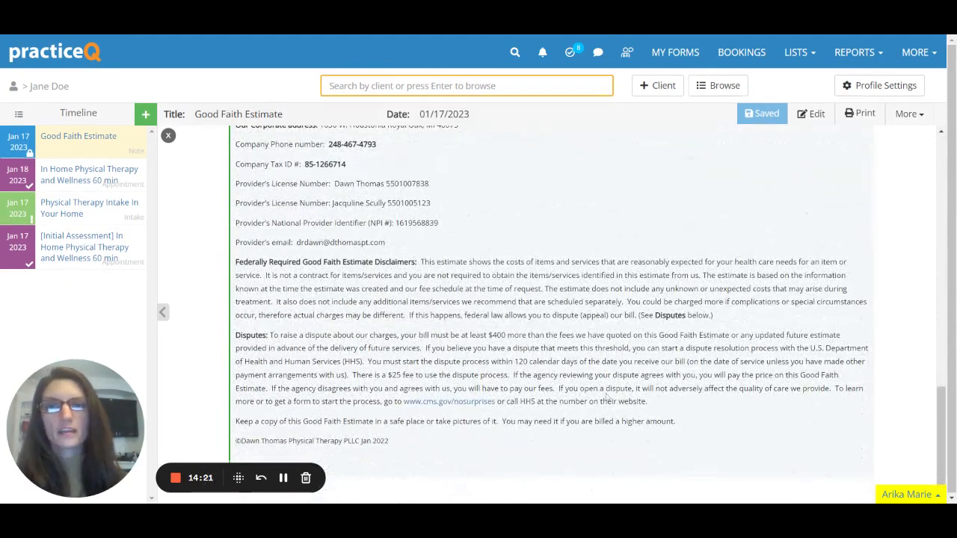
pyautogui.scroll(10, 615, 401)
pyautogui.scroll(5, 516, 383)
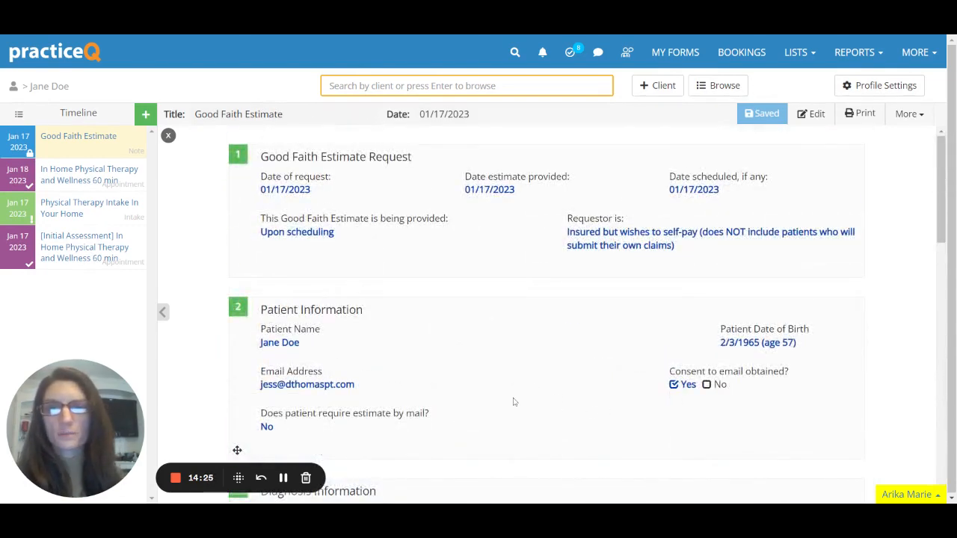
pyautogui.scroll(-3, 513, 400)
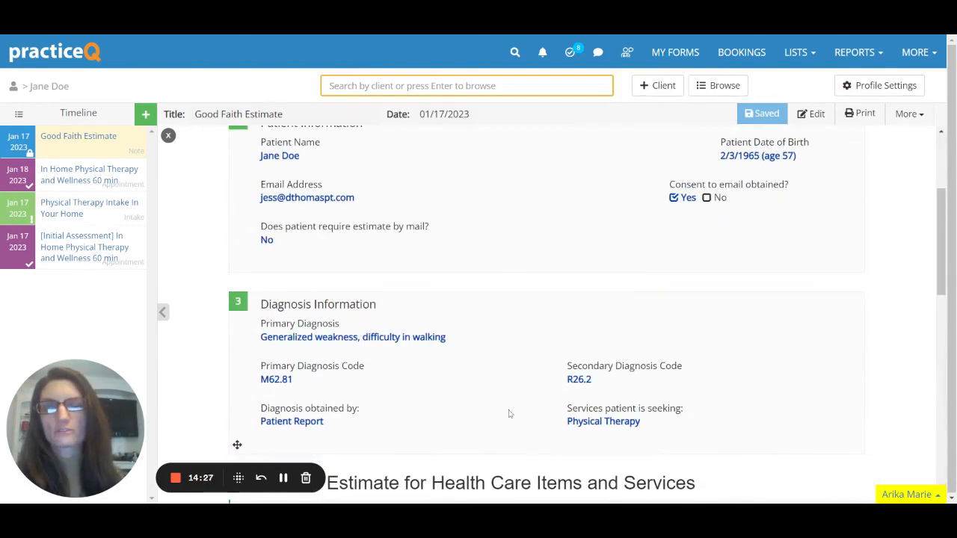
pyautogui.scroll(2, 688, 457)
pyautogui.scroll(1, 688, 457)
pyautogui.scroll(3, 688, 457)
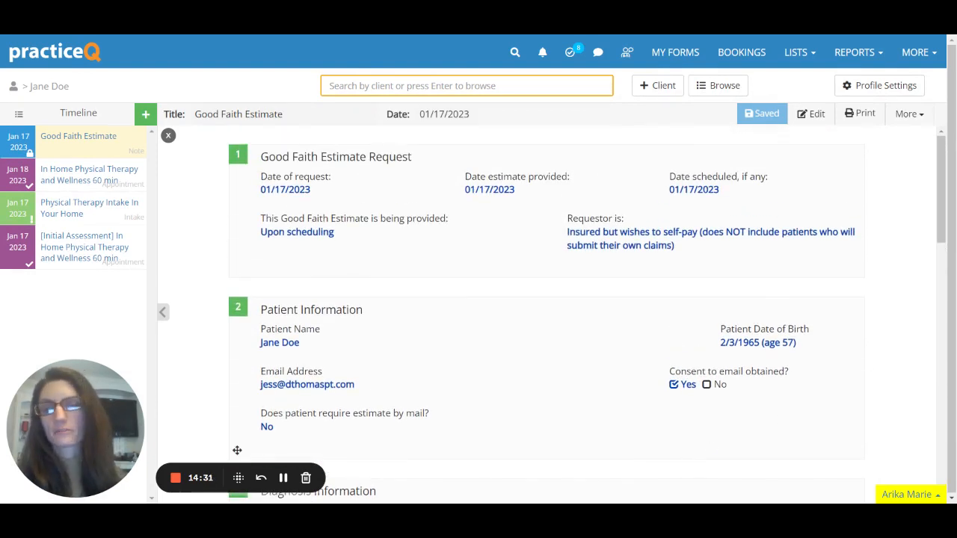
pyautogui.scroll(-3, 807, 426)
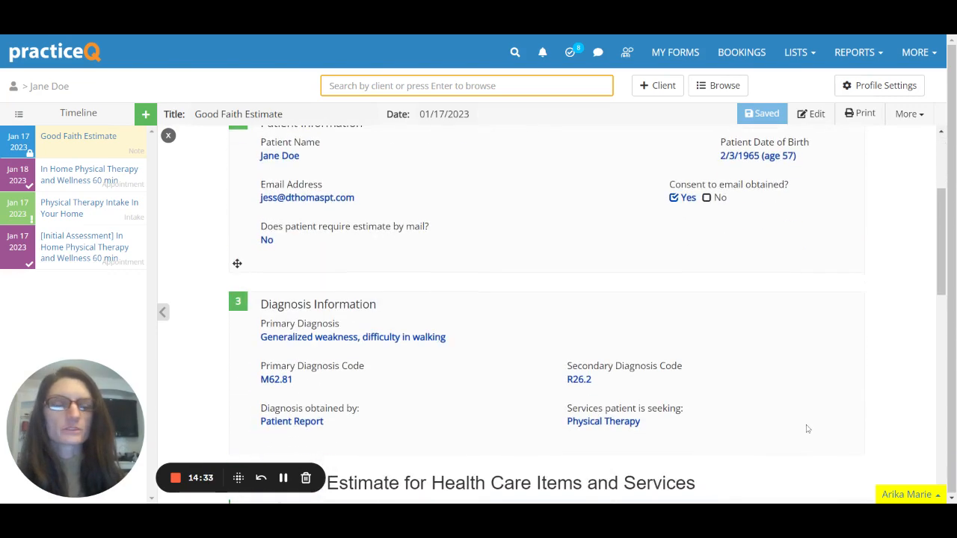
pyautogui.scroll(-3, 806, 429)
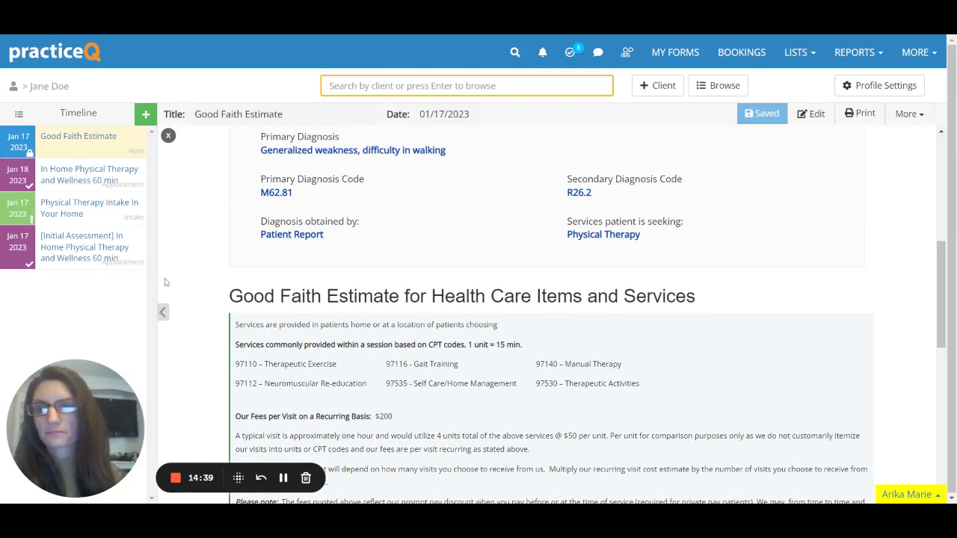
pyautogui.scroll(6, 927, 421)
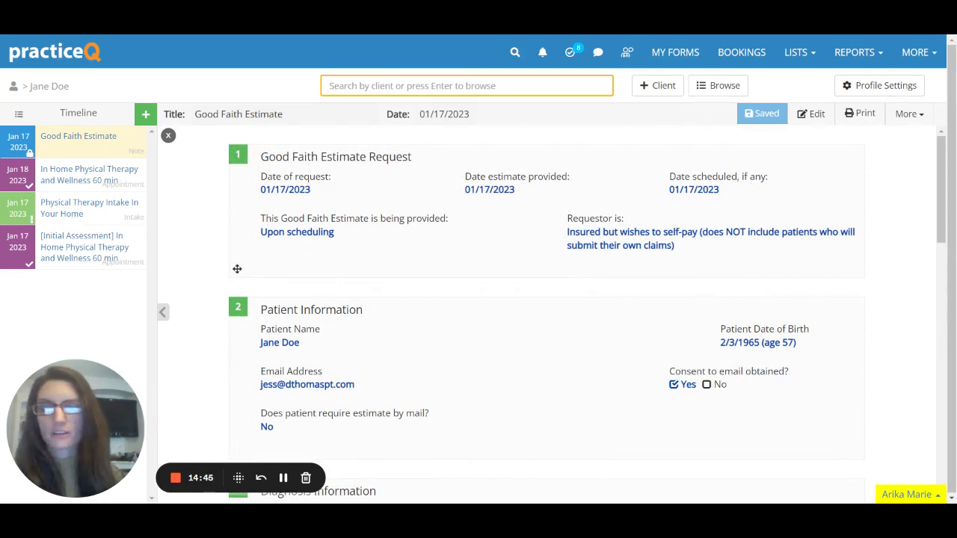
# Start secure sharing of the note with the client using Email + Secret Passcode.
pyautogui.click(909, 115)
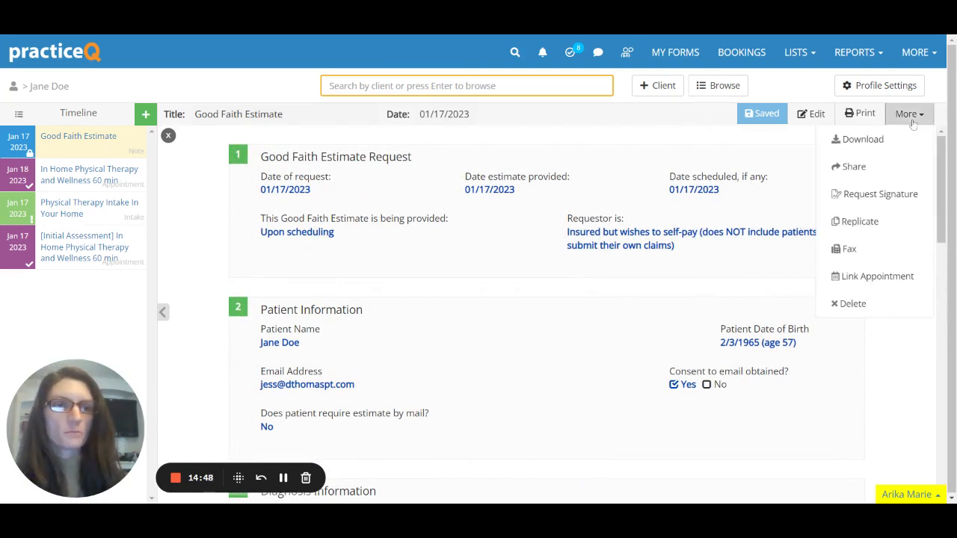
pyautogui.click(855, 168)
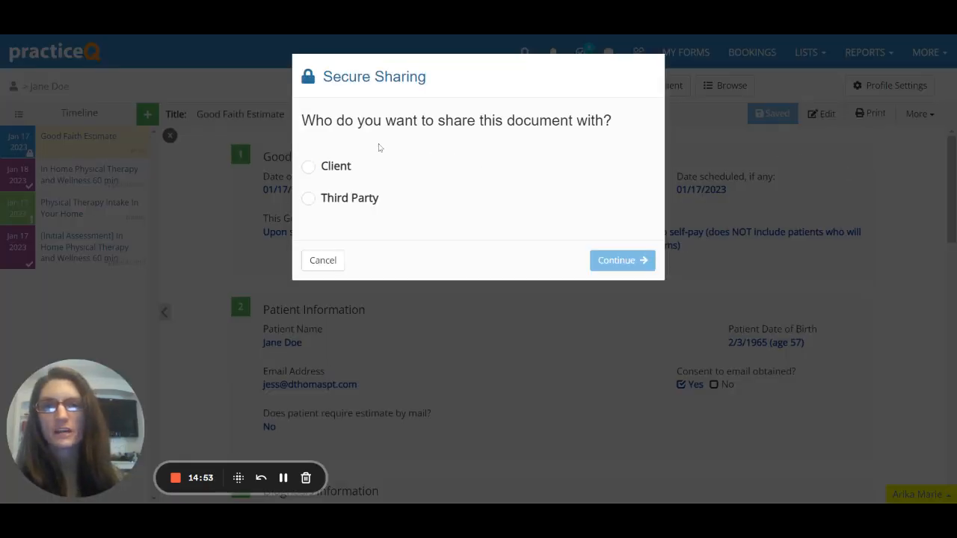
pyautogui.click(309, 166)
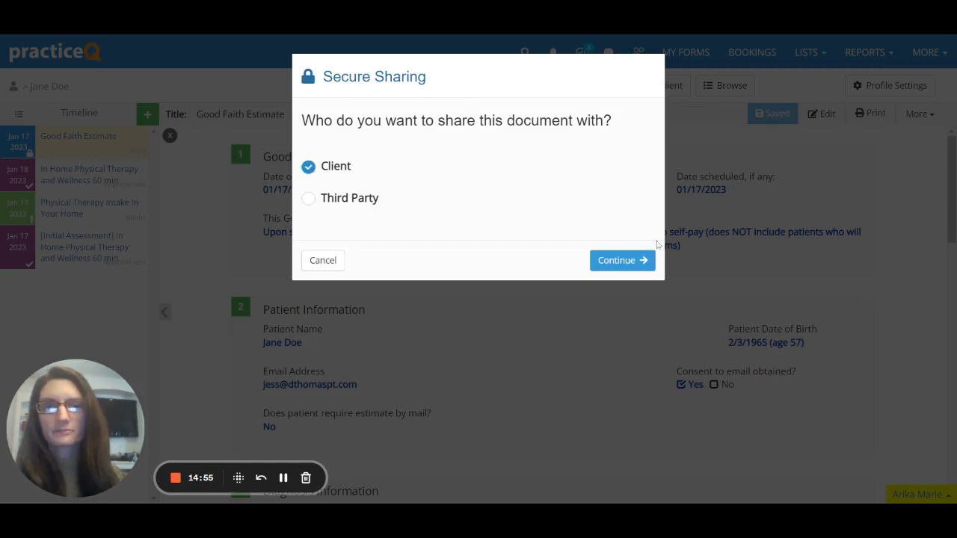
pyautogui.click(641, 260)
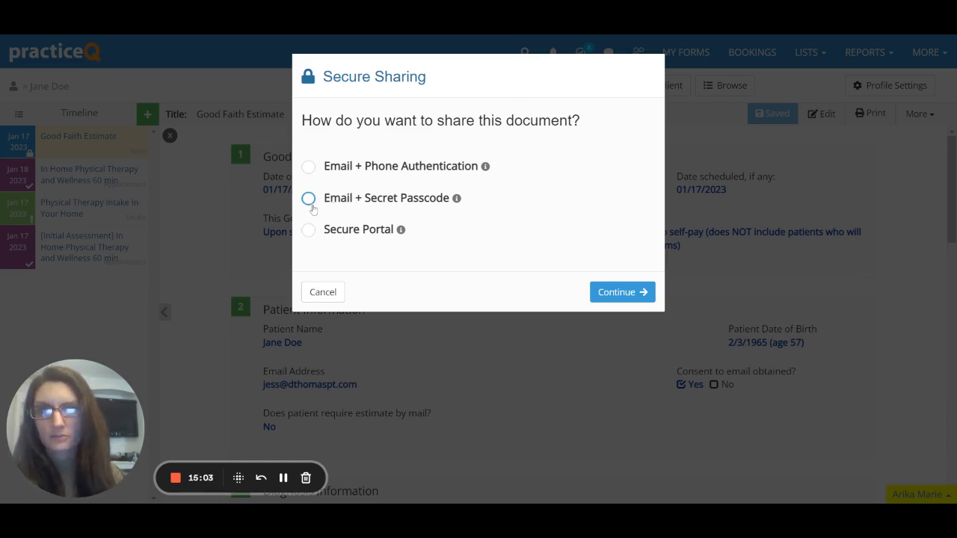
pyautogui.click(311, 205)
pyautogui.click(632, 293)
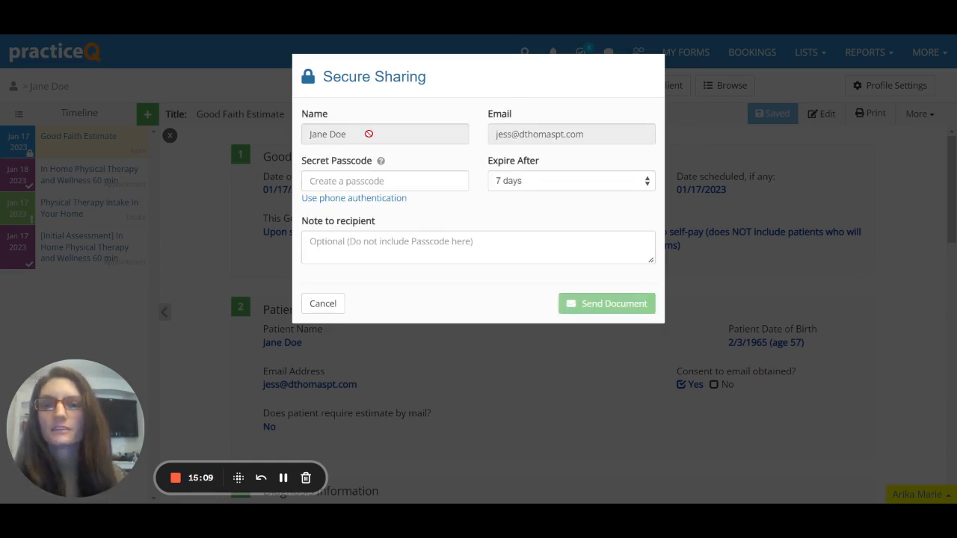
# Set a 14-day expiry and a secret passcode, send the document, and dismiss the confirmation.
pyautogui.click(596, 189)
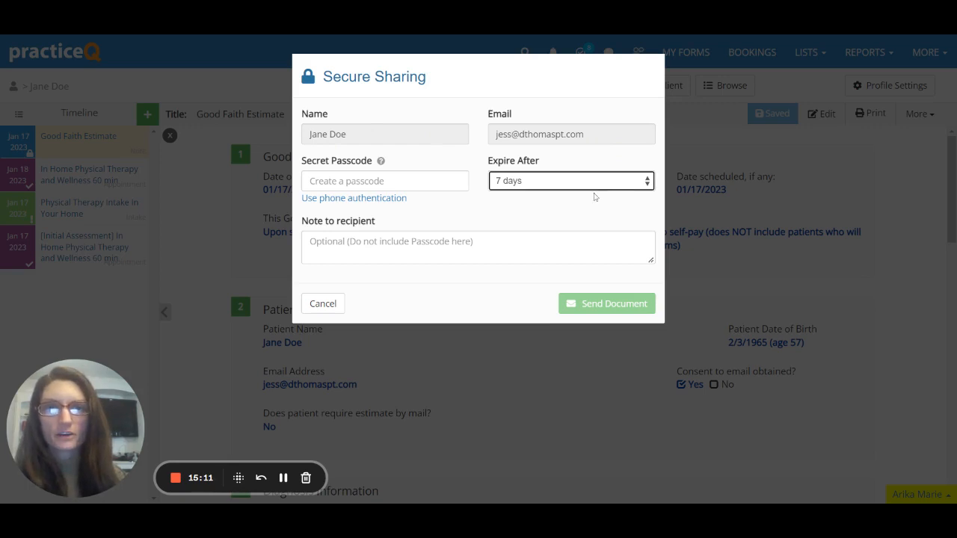
pyautogui.click(596, 196)
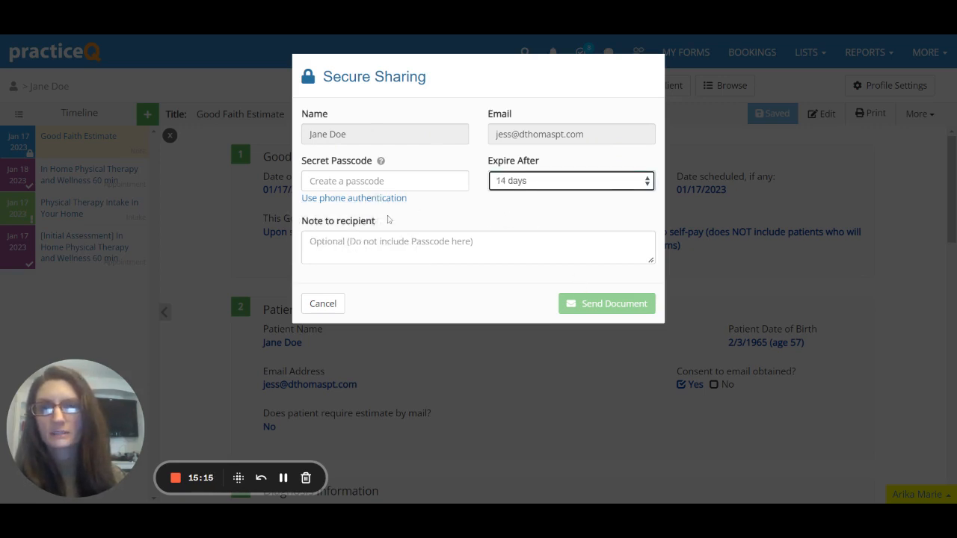
pyautogui.click(366, 181)
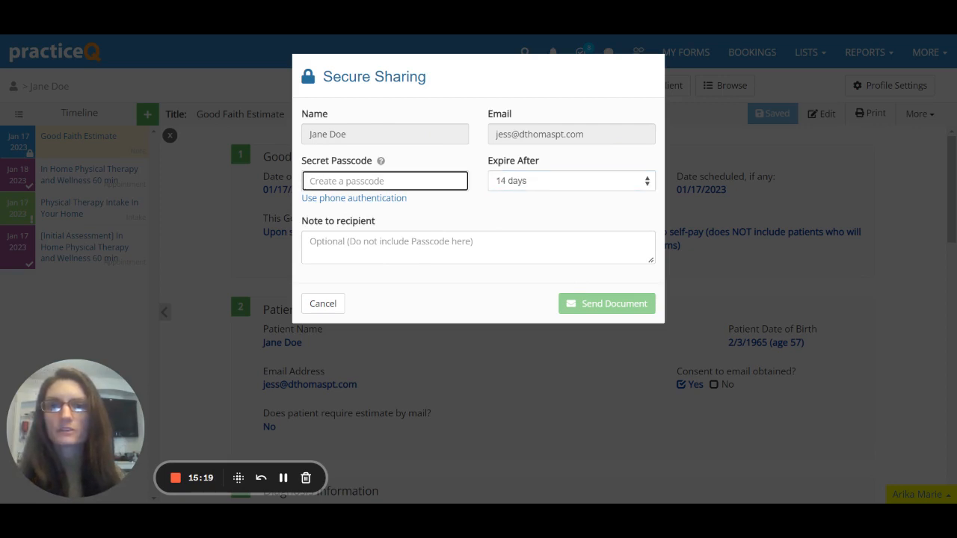
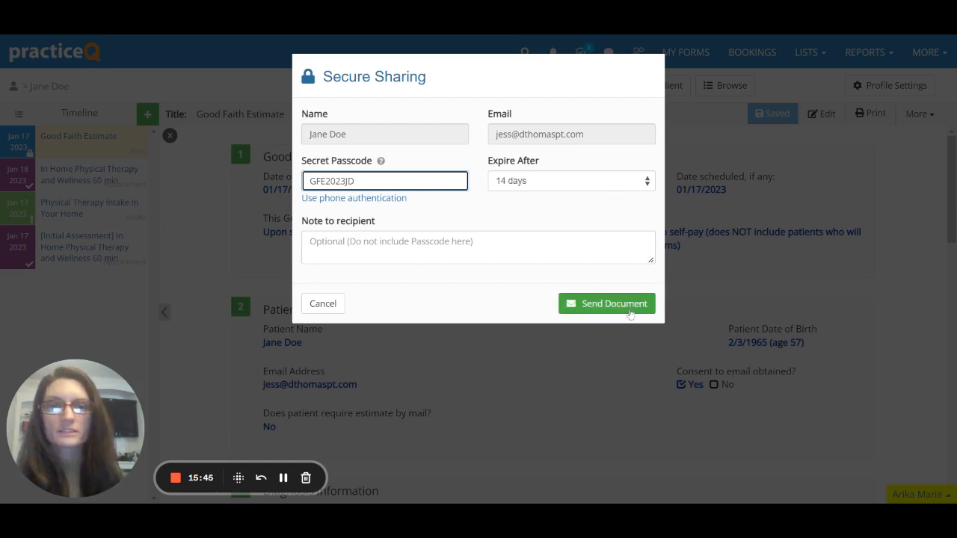
pyautogui.click(629, 304)
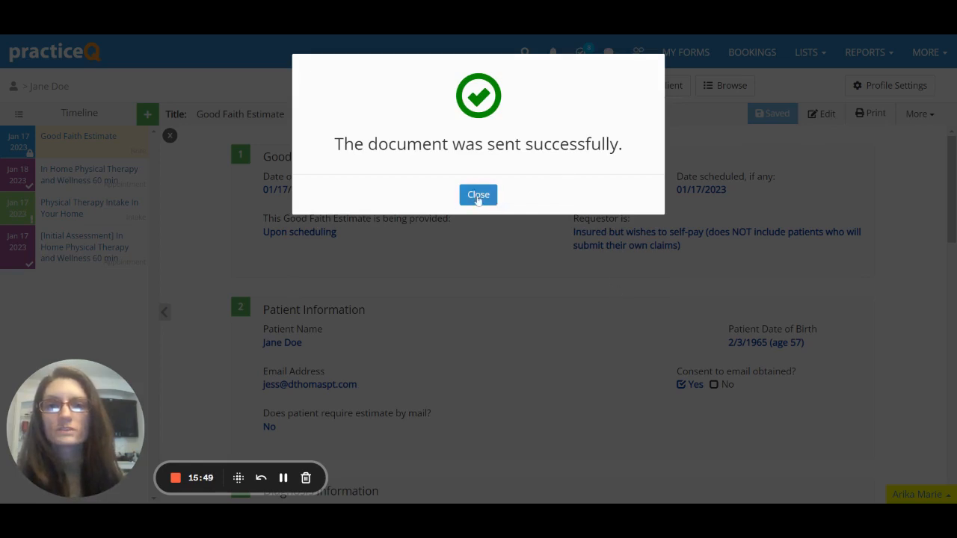
pyautogui.click(479, 196)
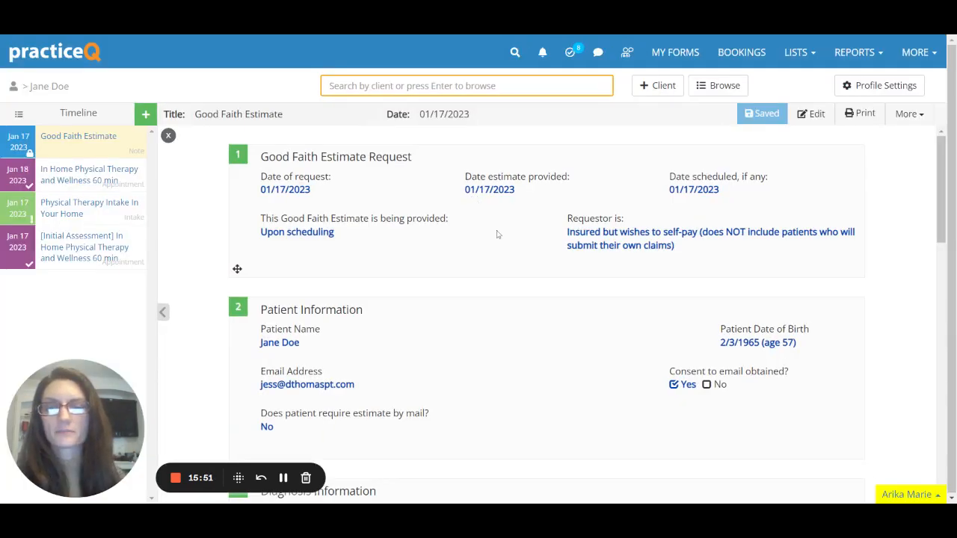